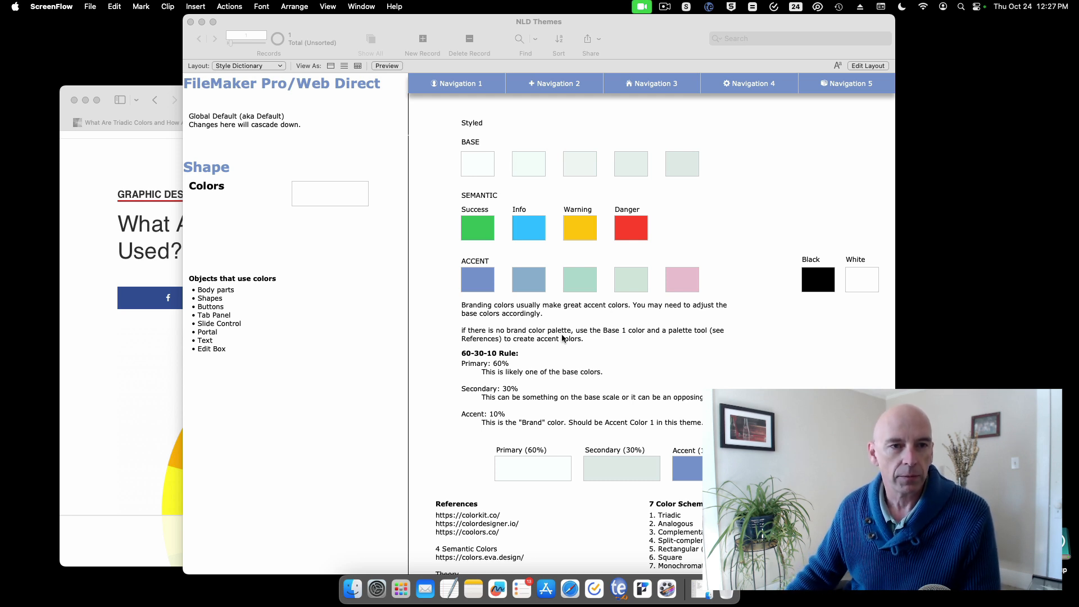
Open the theme management list for the NLD Themes file in FileMaker Pro.
left_click(90, 6)
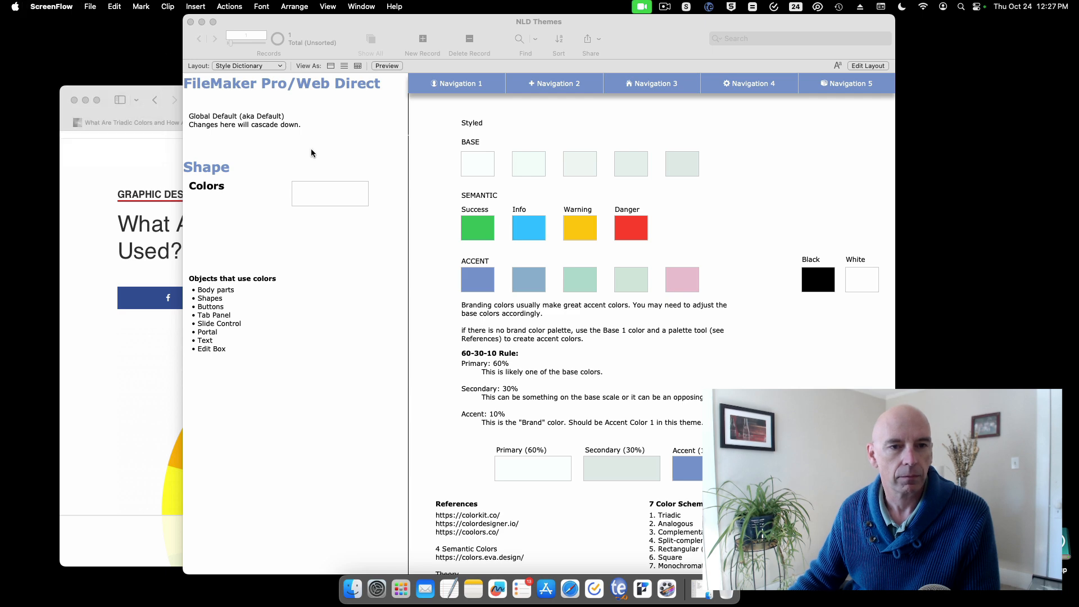
left_click(204, 71)
left_click(97, 6)
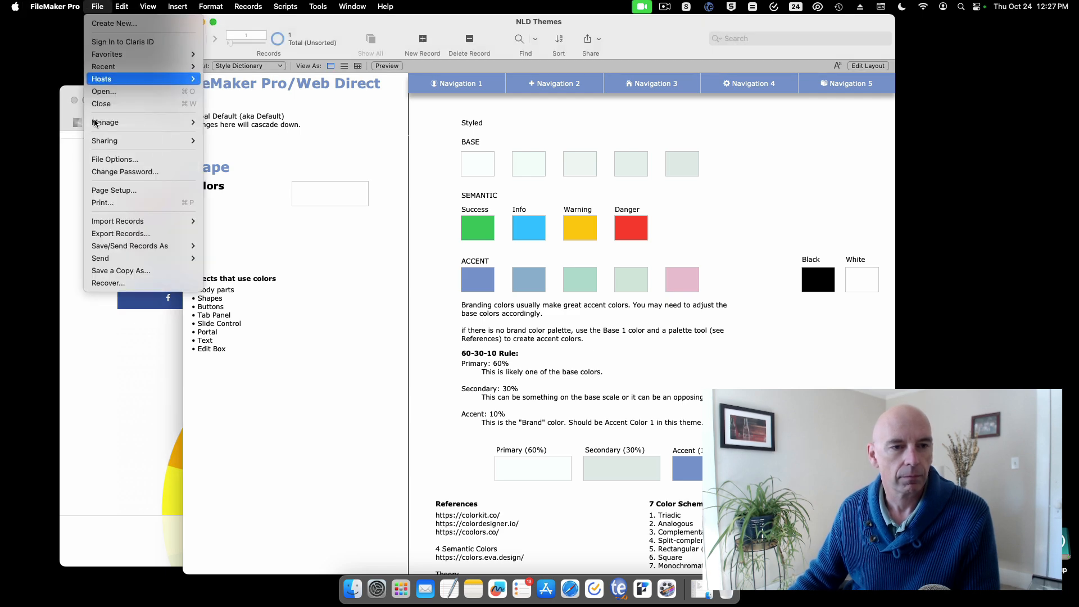
mouse_move(98, 125)
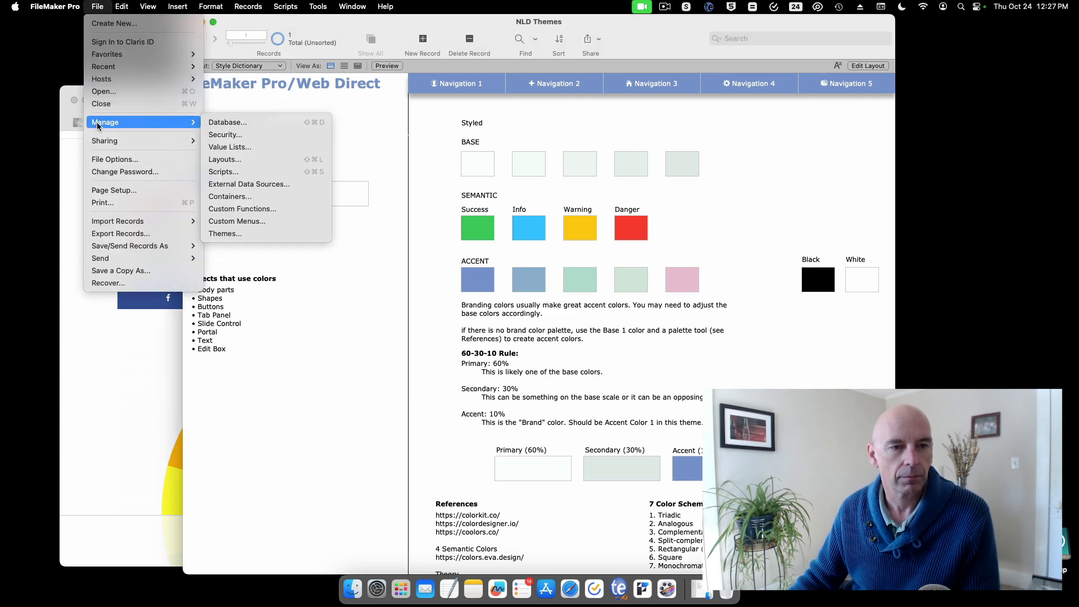
left_click(228, 233)
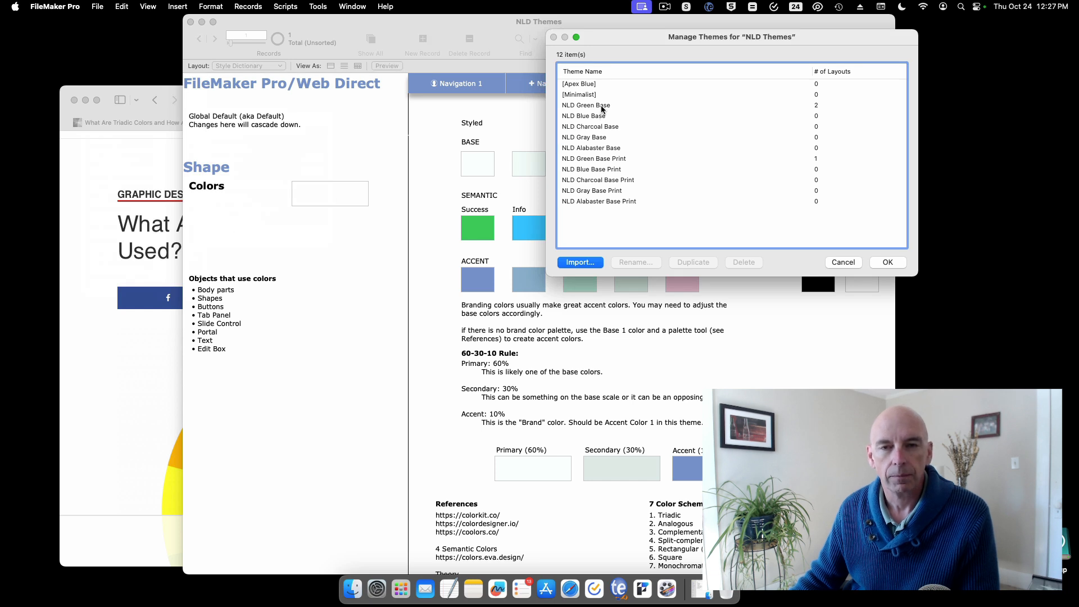
Go through the NLD base themes and their print versions one by one, from NLD Green Base to NLD Alabaster Base Print.
left_click(603, 107)
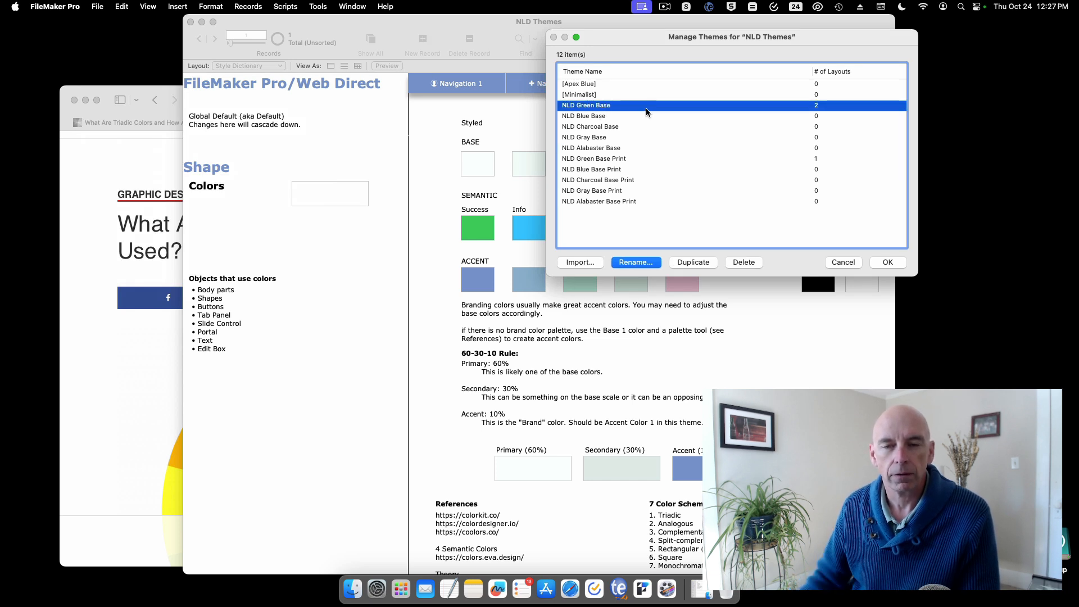
key("Down")
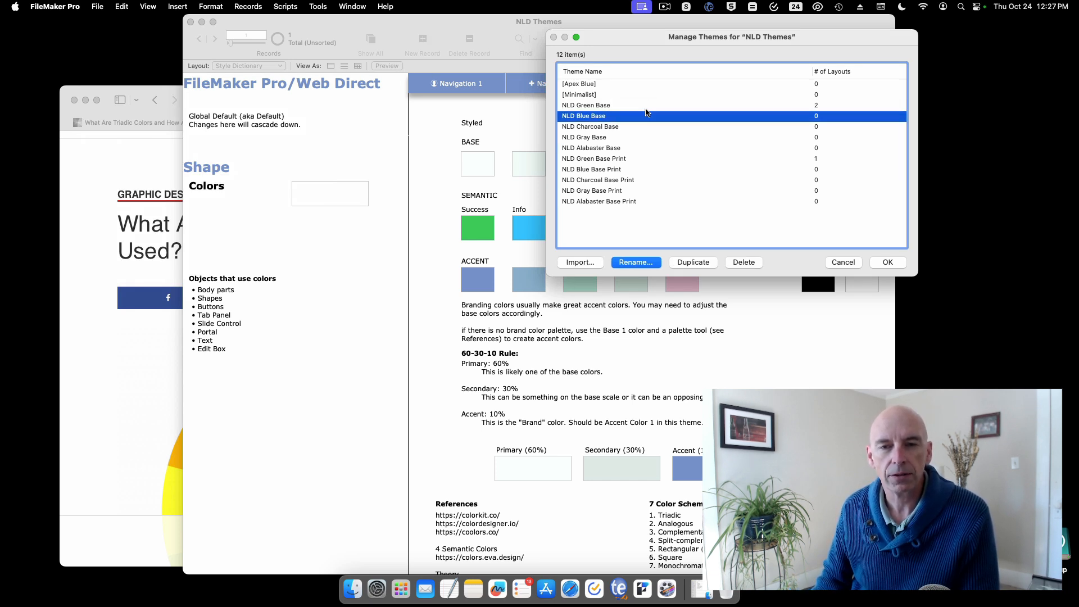
key("Down")
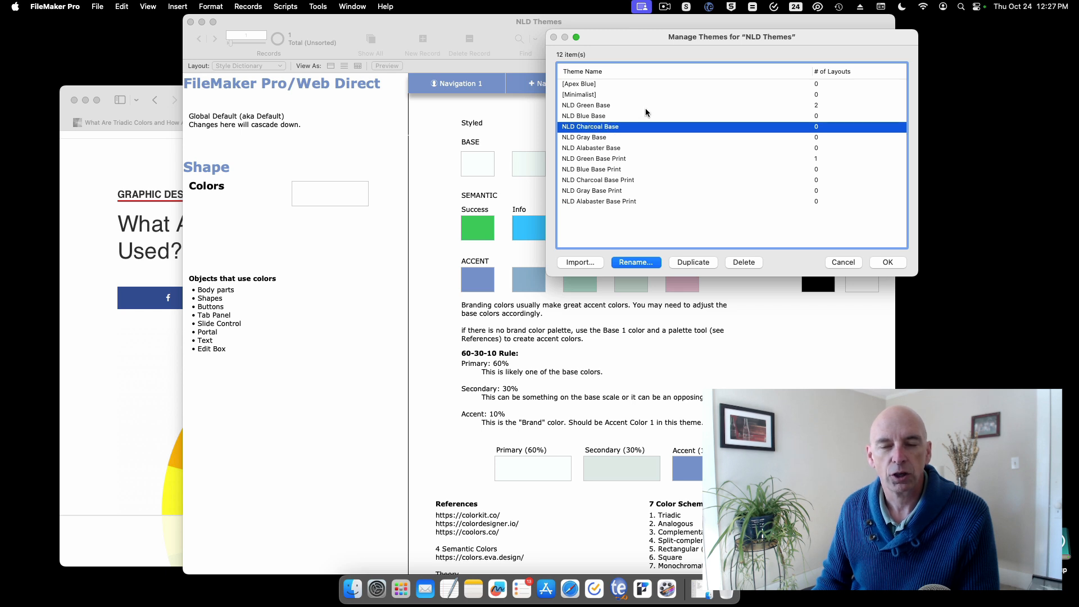
key("Down")
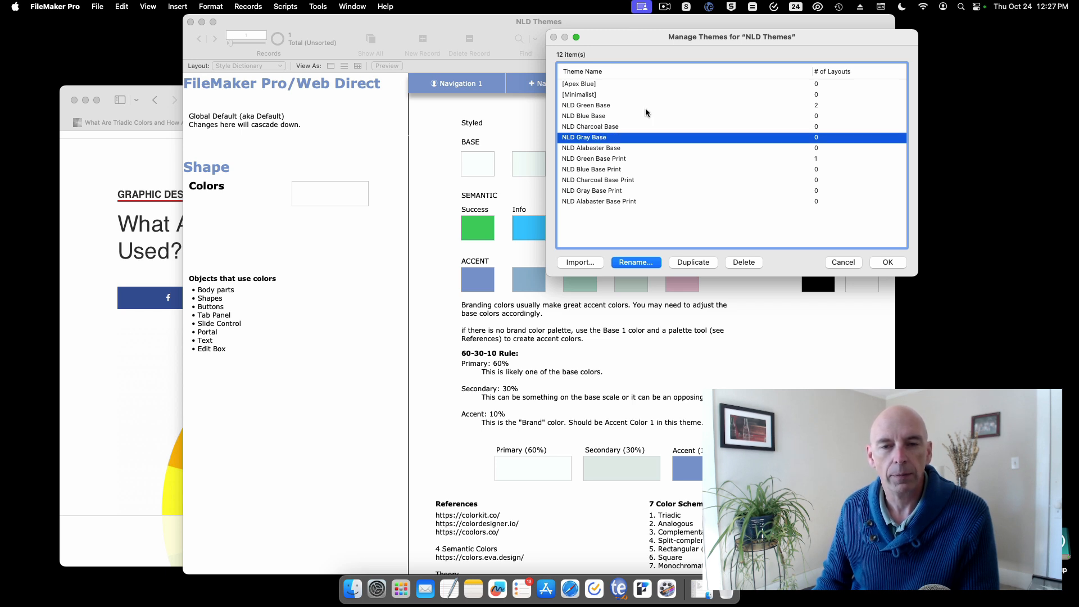
key("Down")
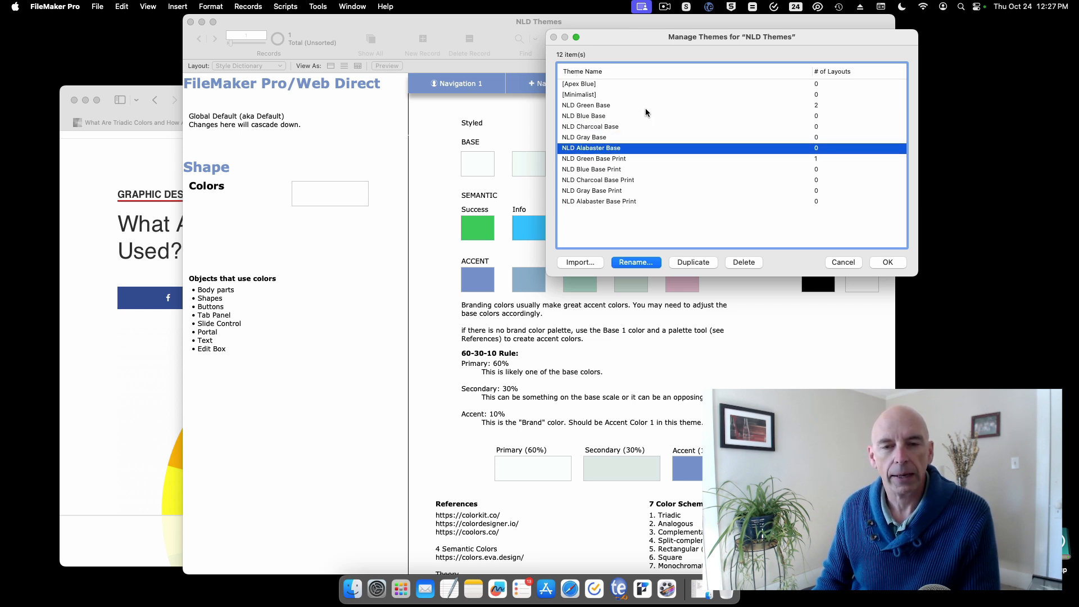
key("Down")
key("Down")
key("Down")
key("Down")
key("Down")
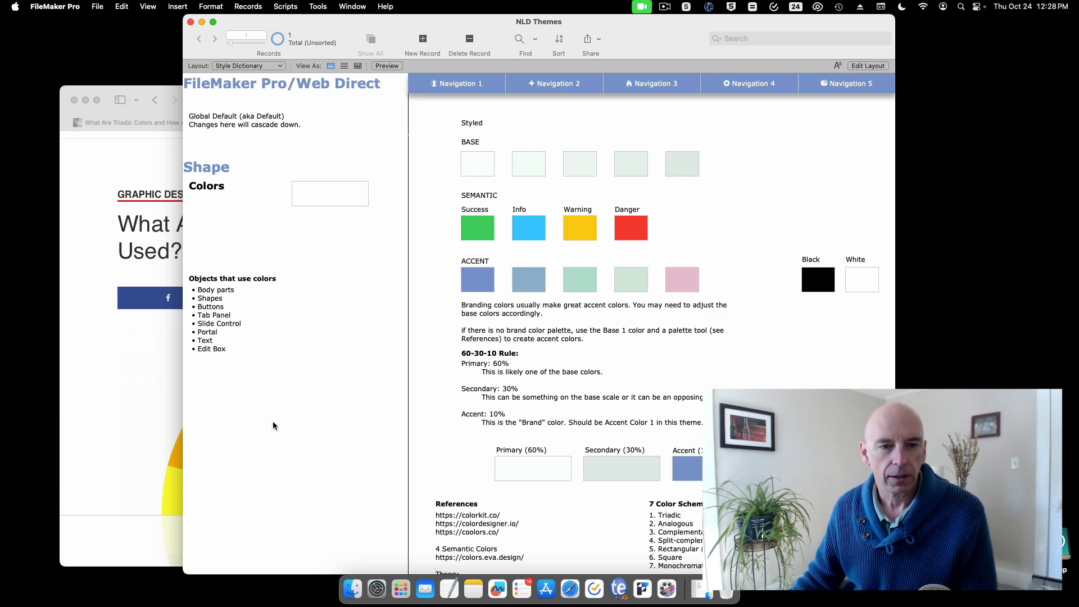
Examine the Style Dictionary layout's shape, line, button, button bar, body part and text sections, comparing default objects with their styled versions.
scroll(273, 421, "down", 5)
scroll(274, 421, "down", 4)
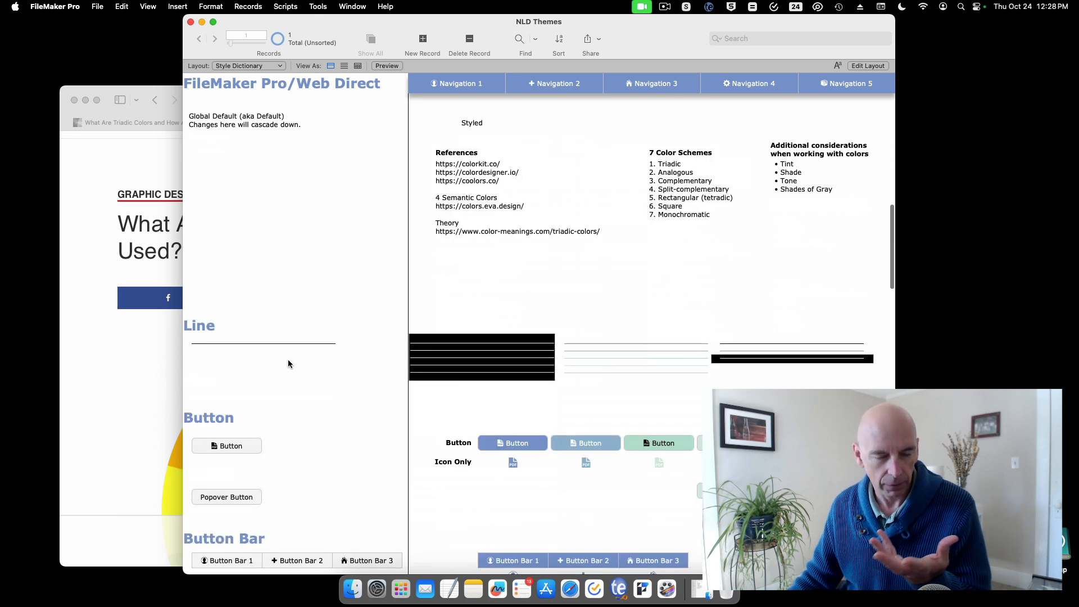
scroll(286, 364, "down", 4)
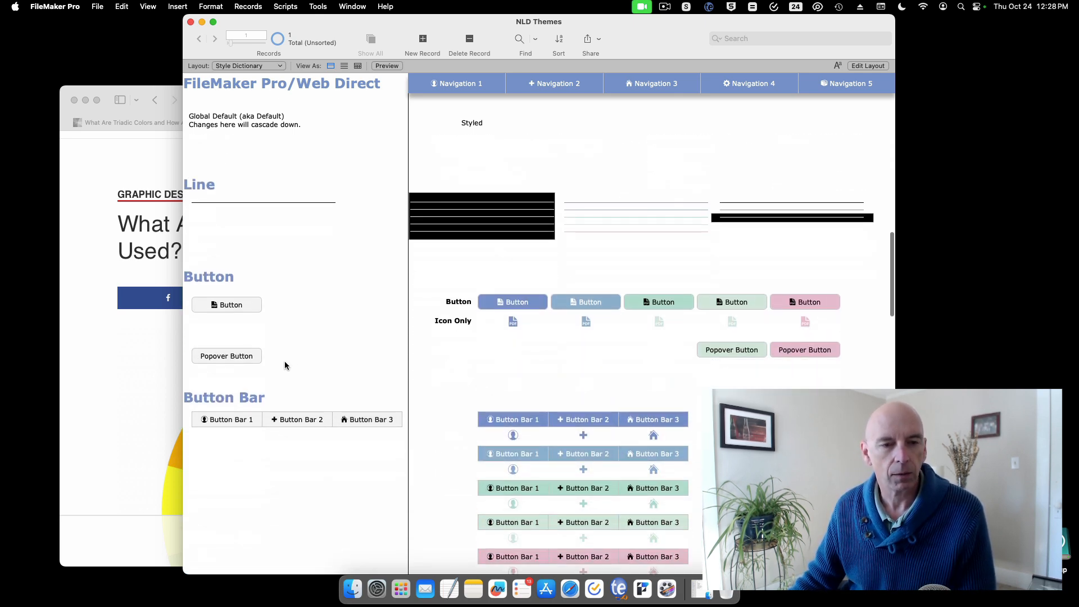
scroll(285, 365, "down", 8)
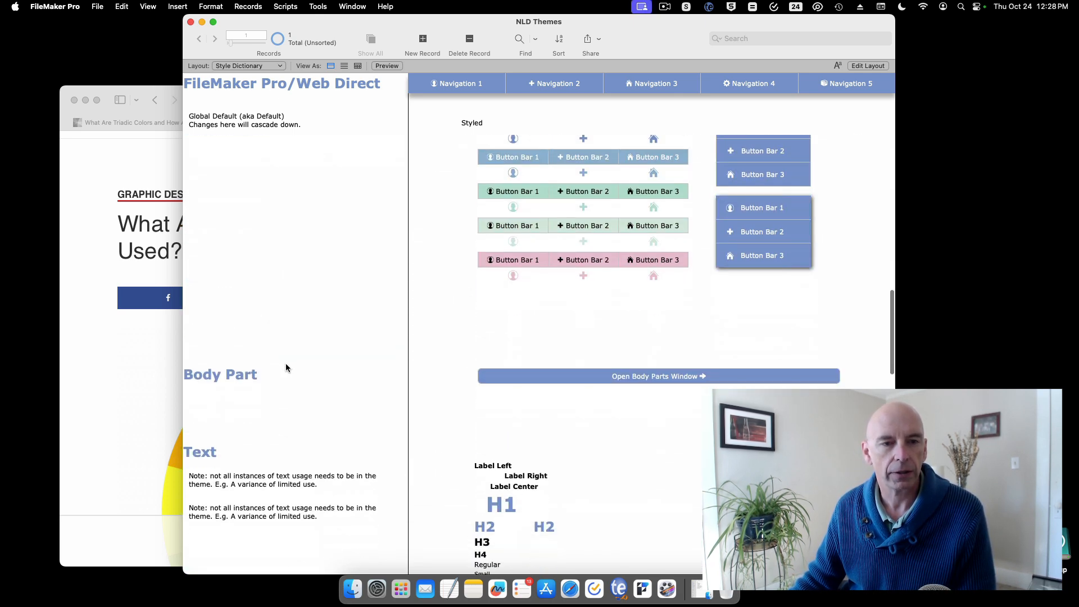
scroll(286, 368, "up", 4)
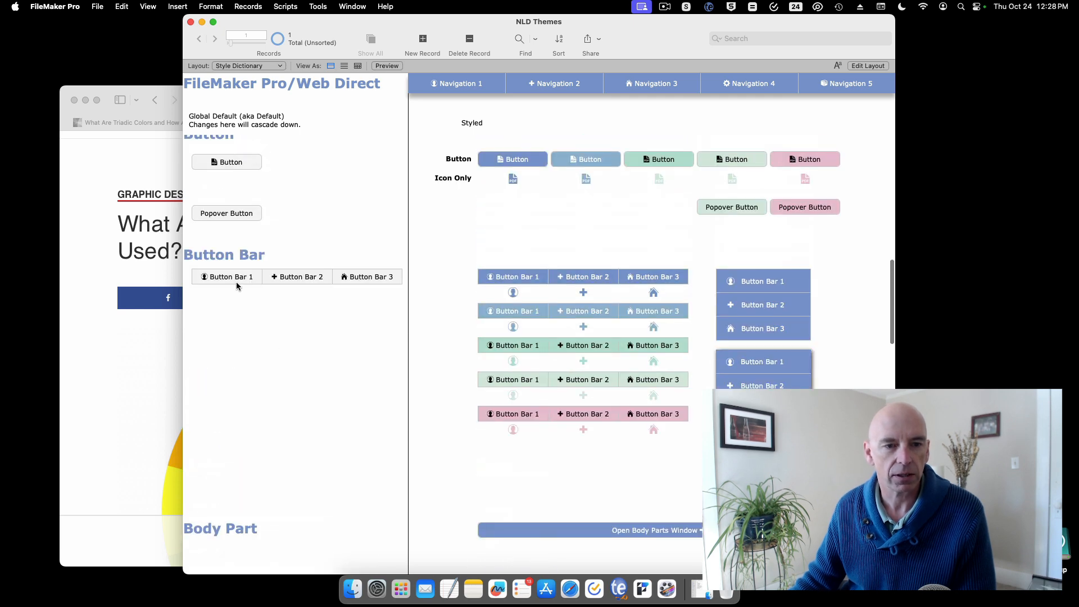
left_click(236, 214)
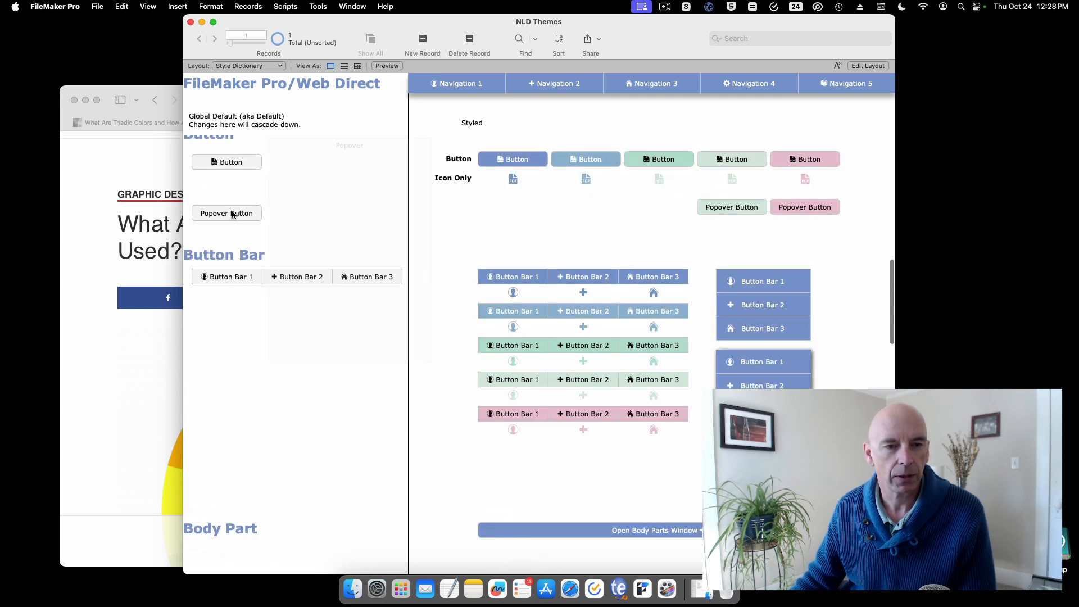
left_click(232, 162)
scroll(337, 312, "down", 8)
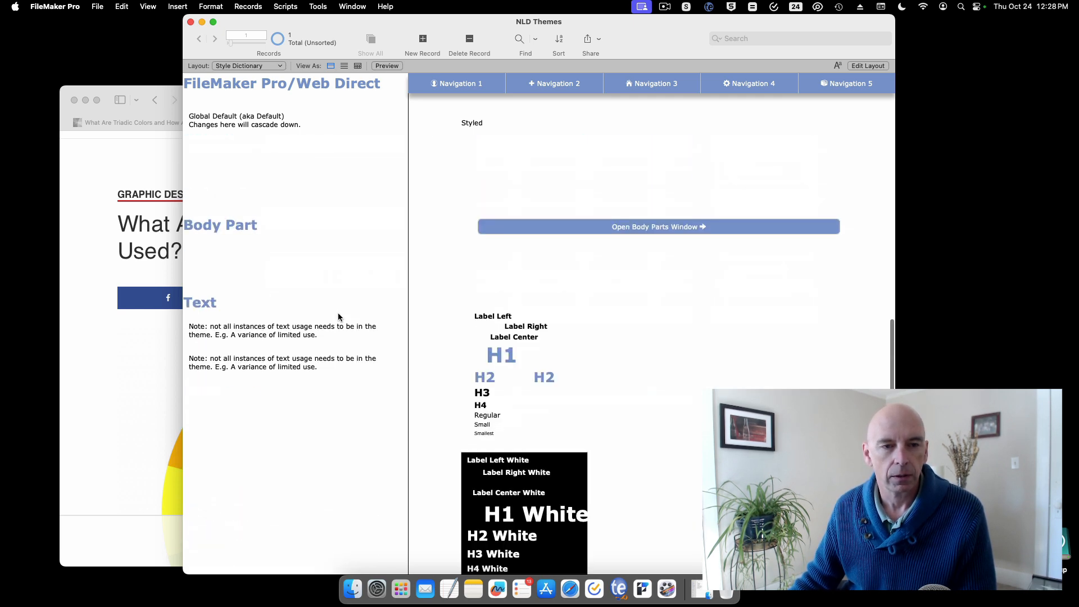
scroll(339, 317, "up", 12)
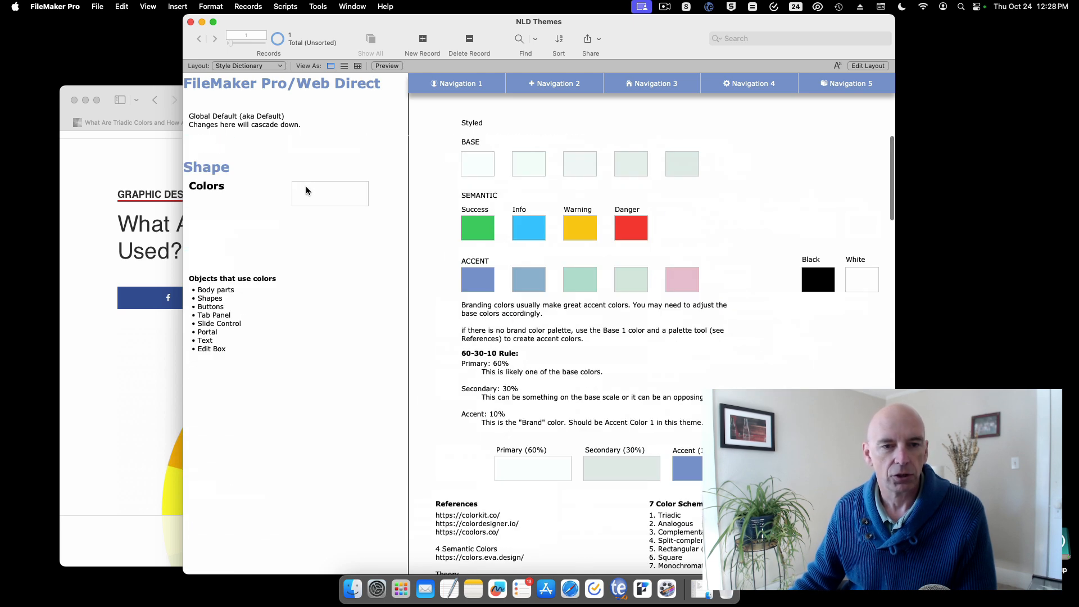
scroll(295, 281, "down", 9)
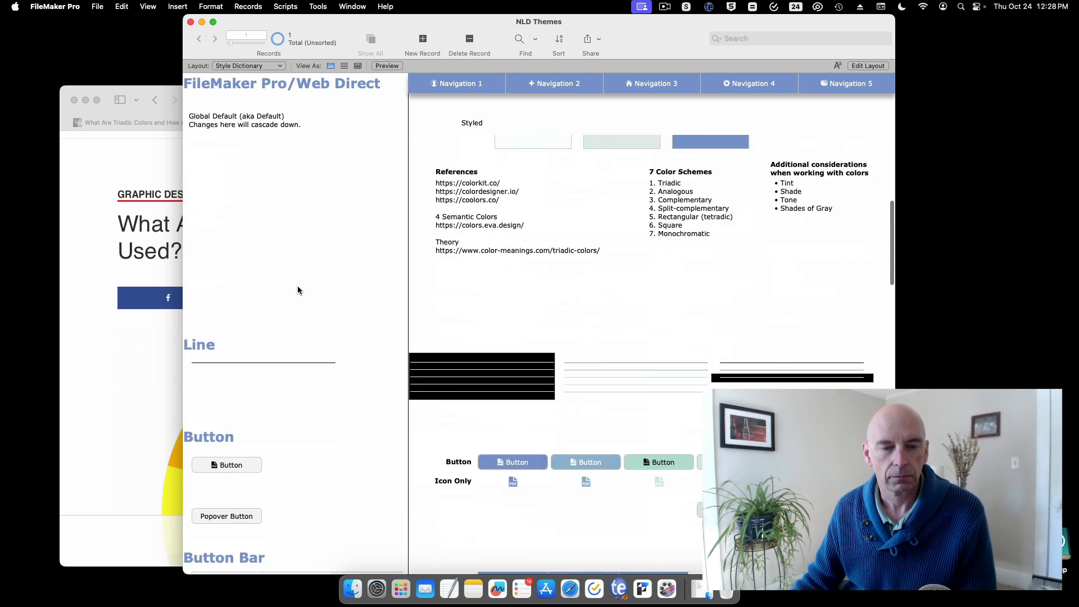
scroll(299, 288, "up", 9)
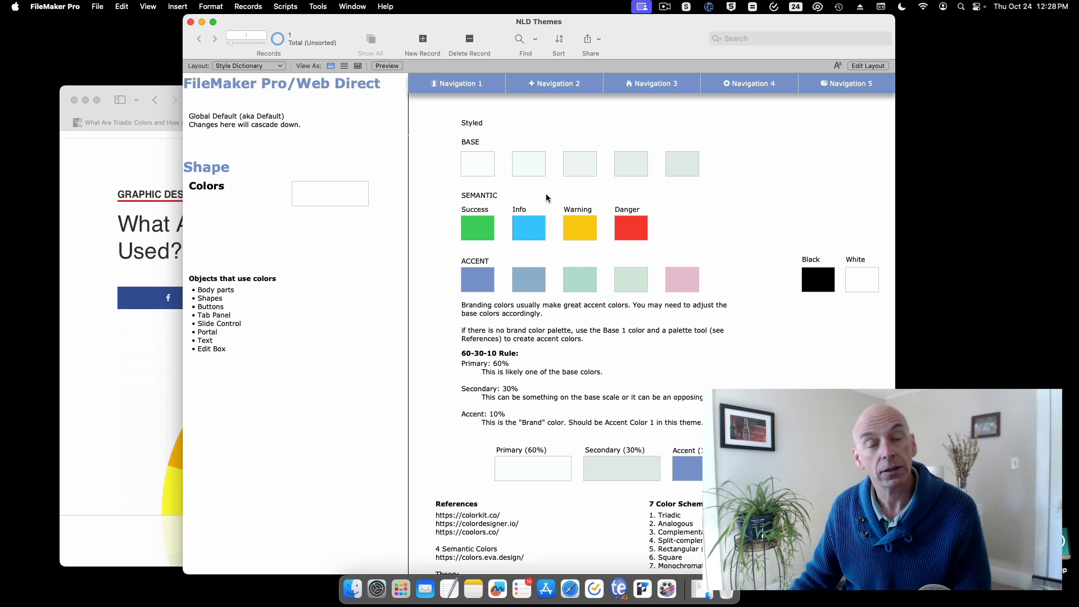
Switch the Style Dictionary to Layout mode and inspect the available styles of the default shape, line and button.
key("super+l")
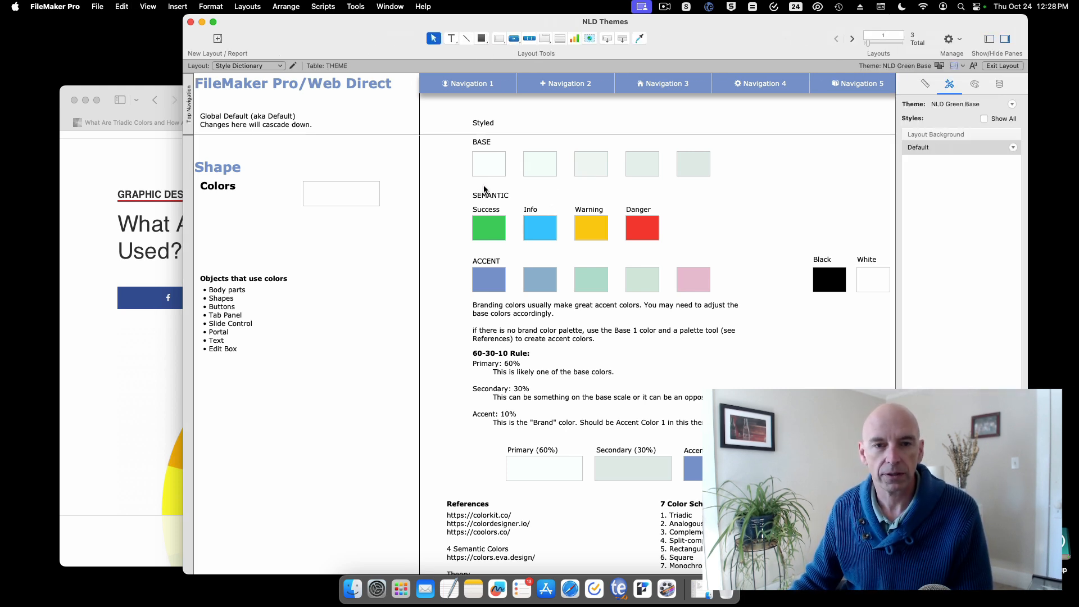
left_click(304, 201)
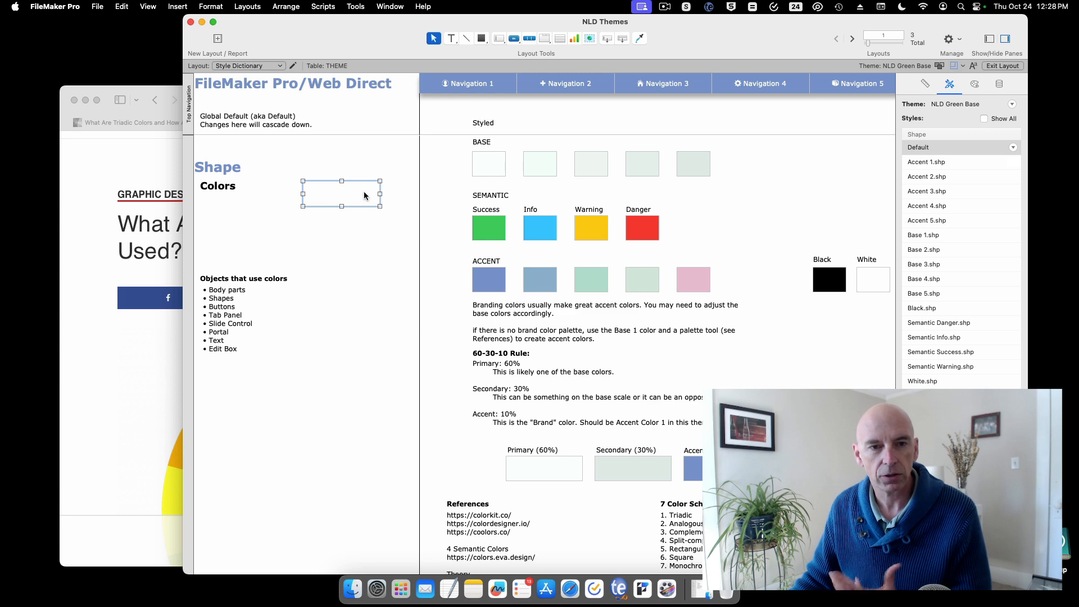
scroll(362, 187, "down", 10)
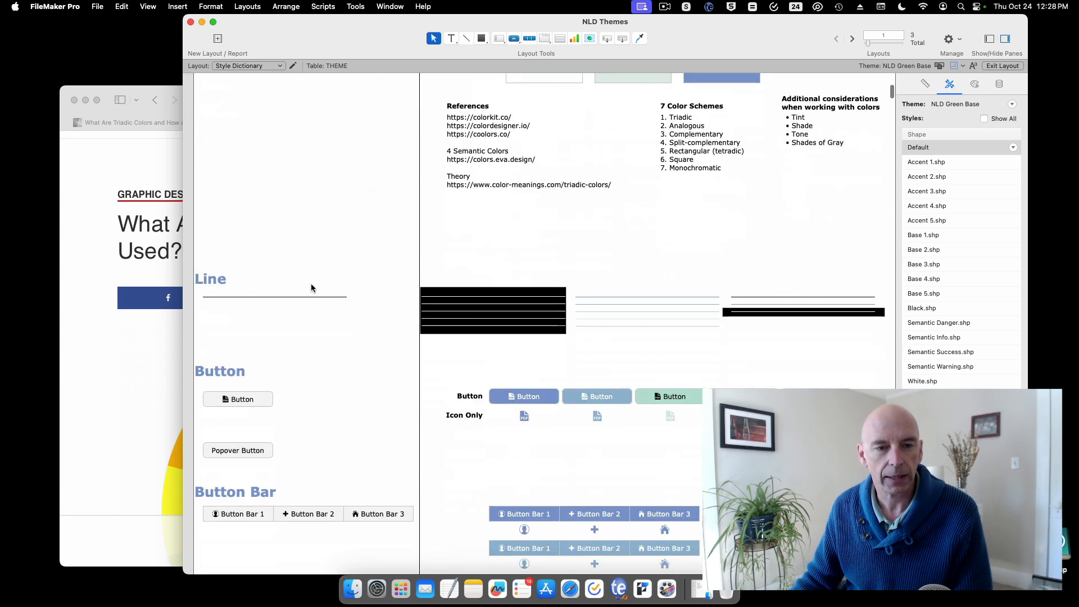
left_click(308, 297)
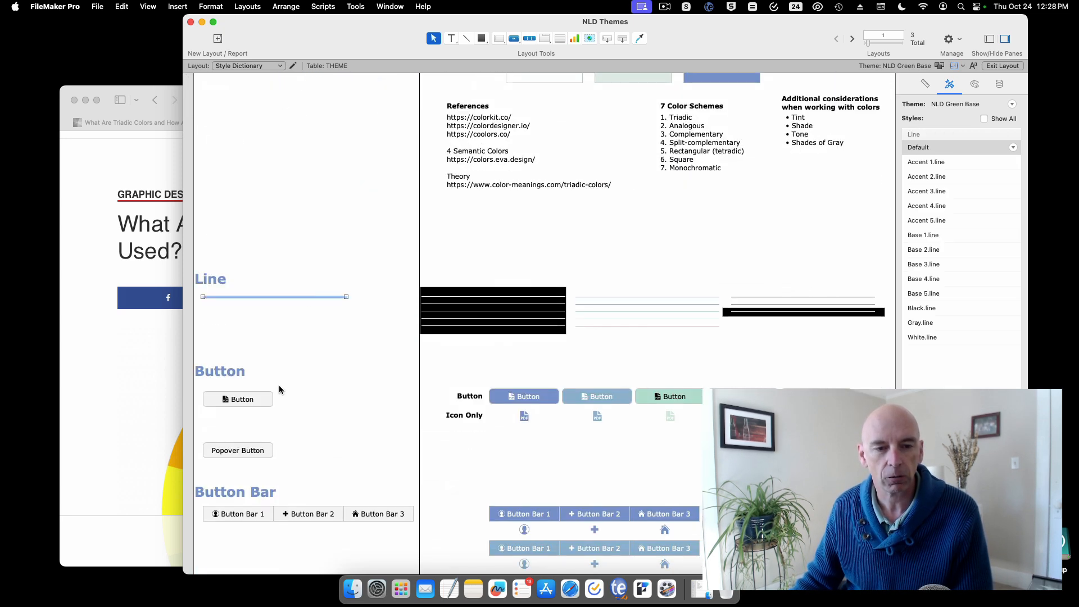
left_click(259, 397)
Check which styles are assigned to the first base, first accent and Success color swatches.
scroll(382, 346, "up", 5)
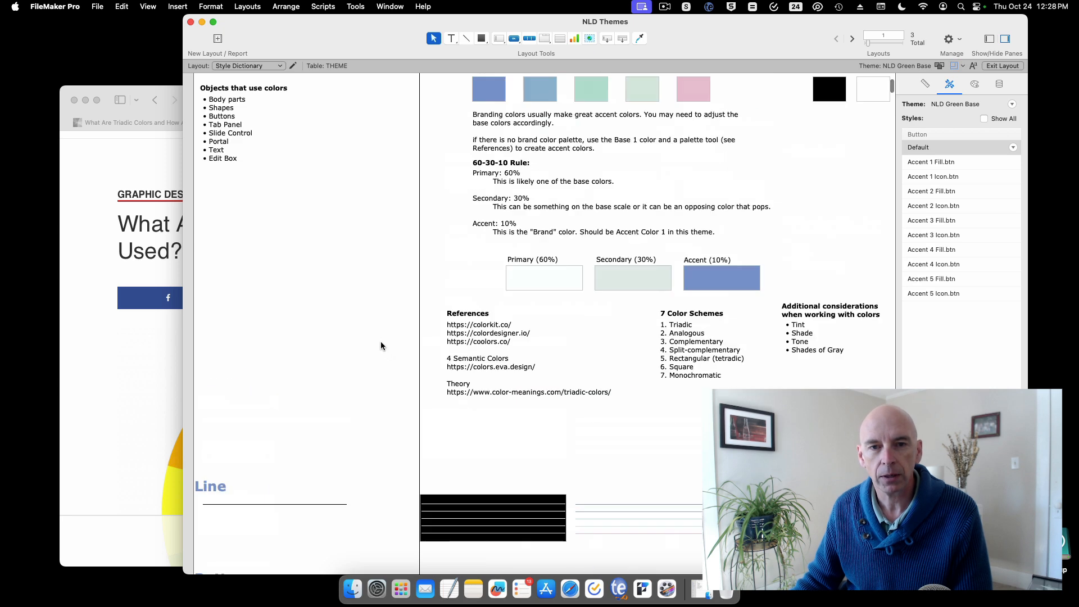
scroll(381, 343, "up", 5)
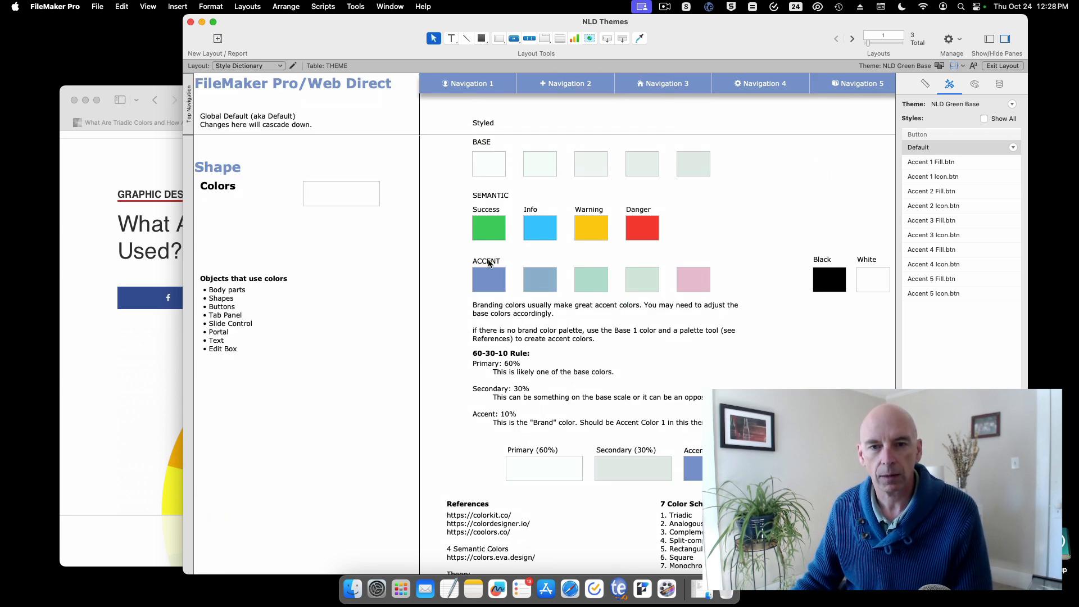
left_click(492, 168)
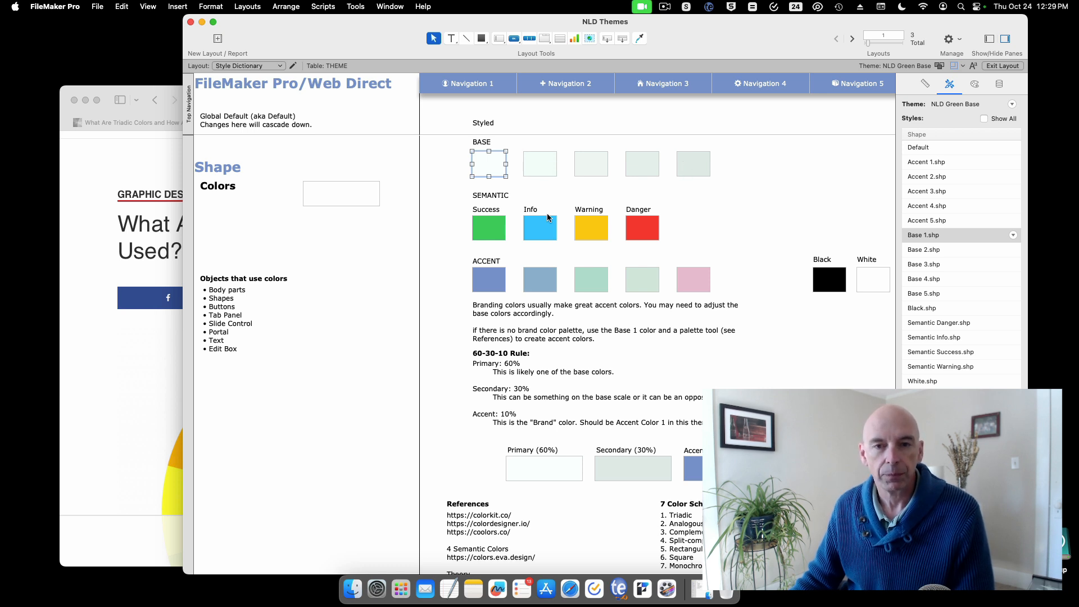
left_click(495, 288)
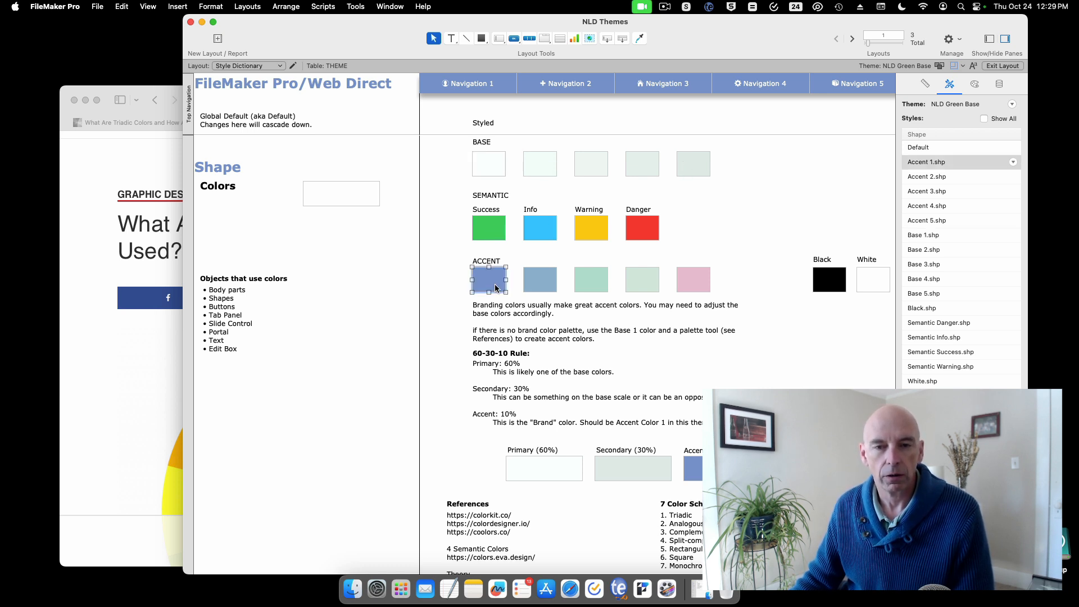
left_click(500, 231)
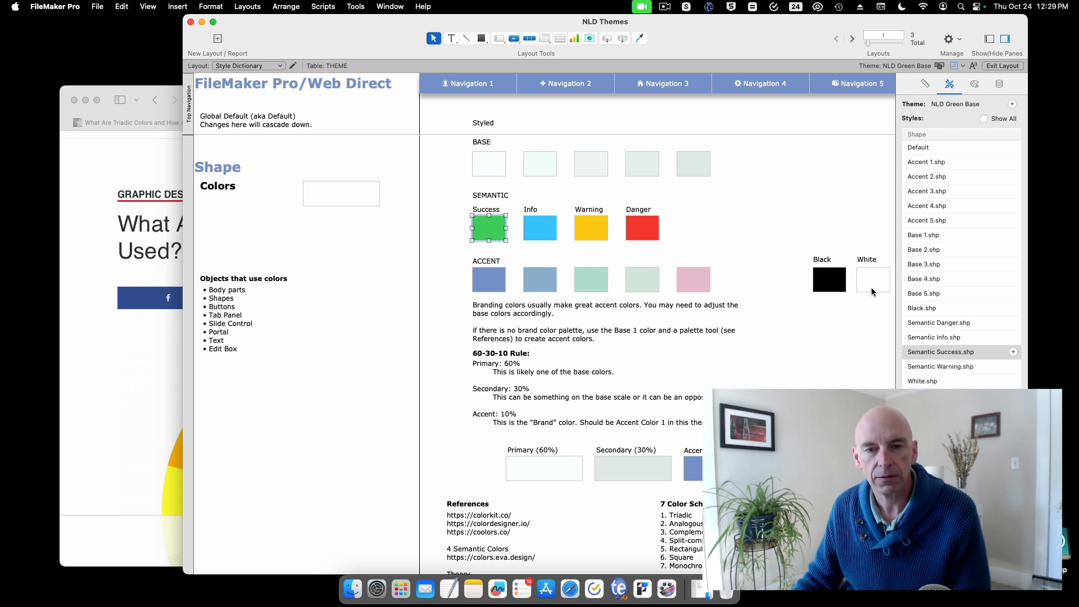
Review the 60-30-10 rule notes, its three sample swatches, and the color references and color scheme list.
scroll(871, 288, "down", 2)
scroll(869, 287, "down", 3)
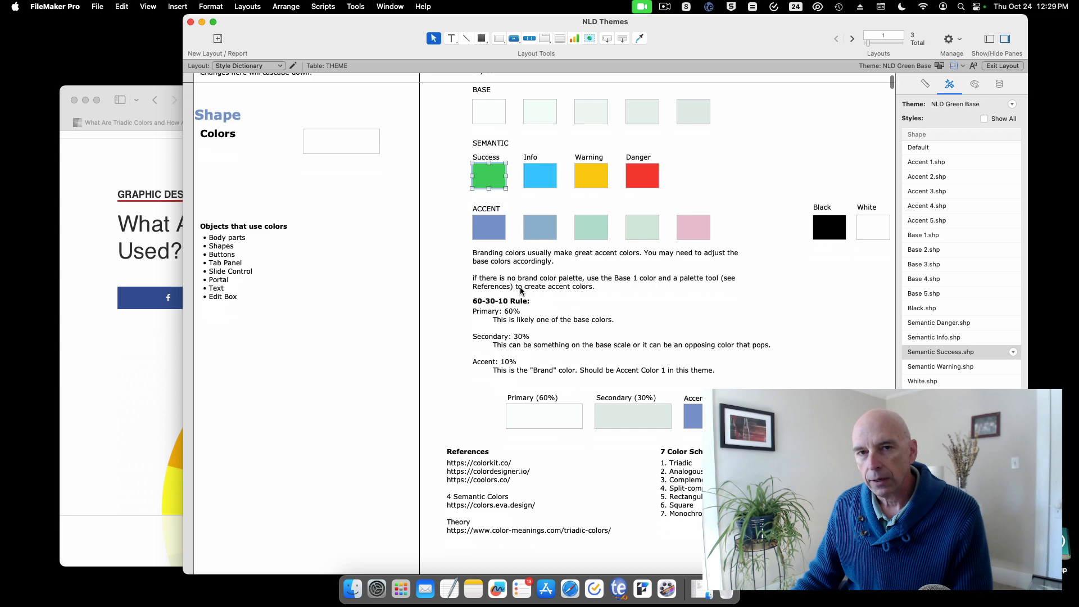
scroll(524, 288, "down", 1)
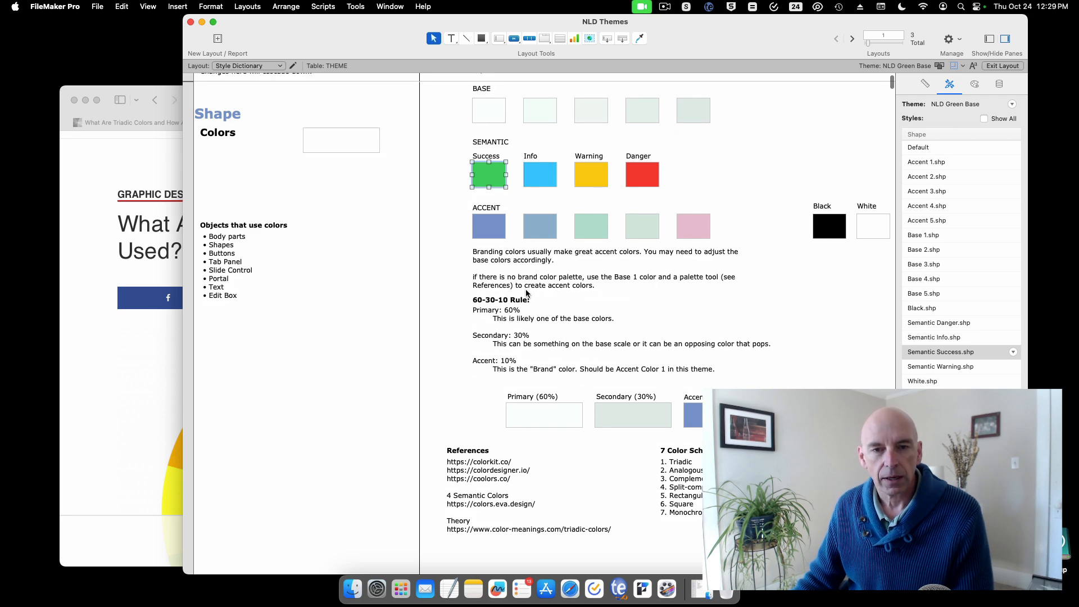
scroll(528, 278, "down", 5)
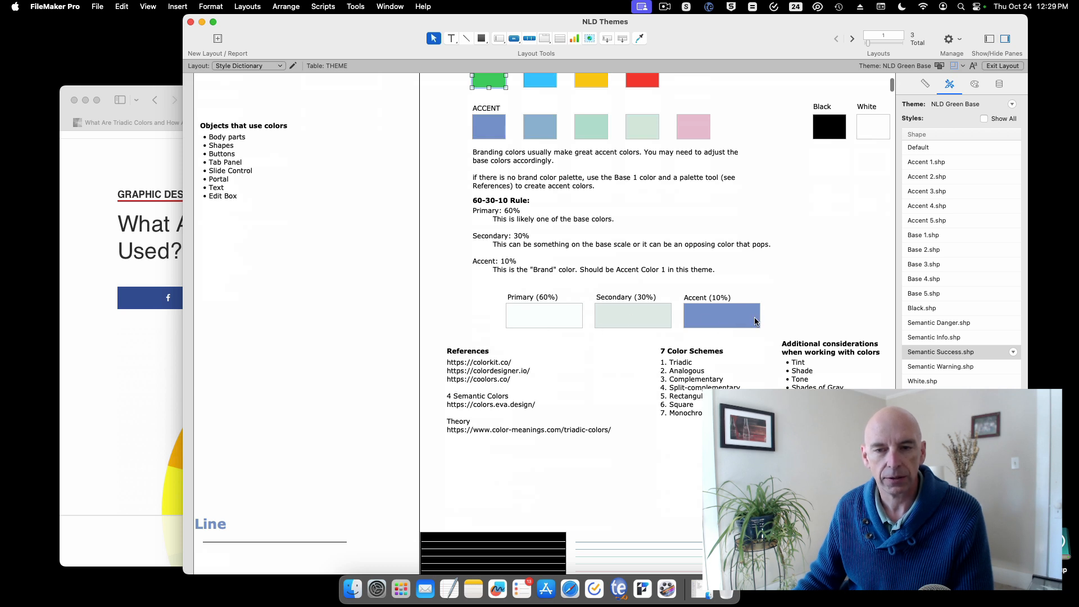
scroll(747, 317, "down", 3)
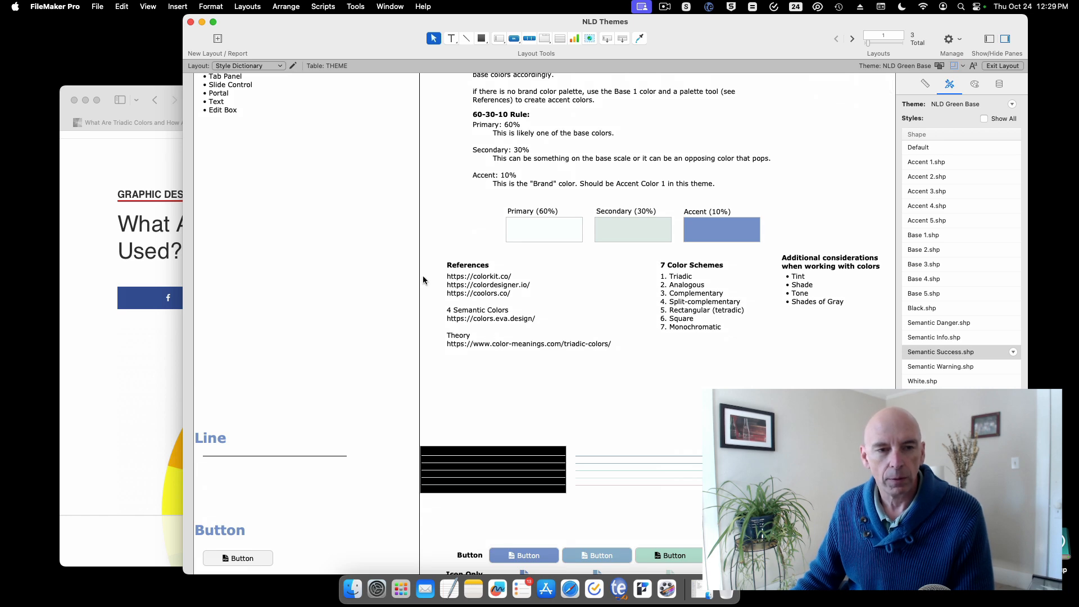
Switch to Safari and read the triadic colors article down to the passage on the seven color schemes.
left_click(137, 170)
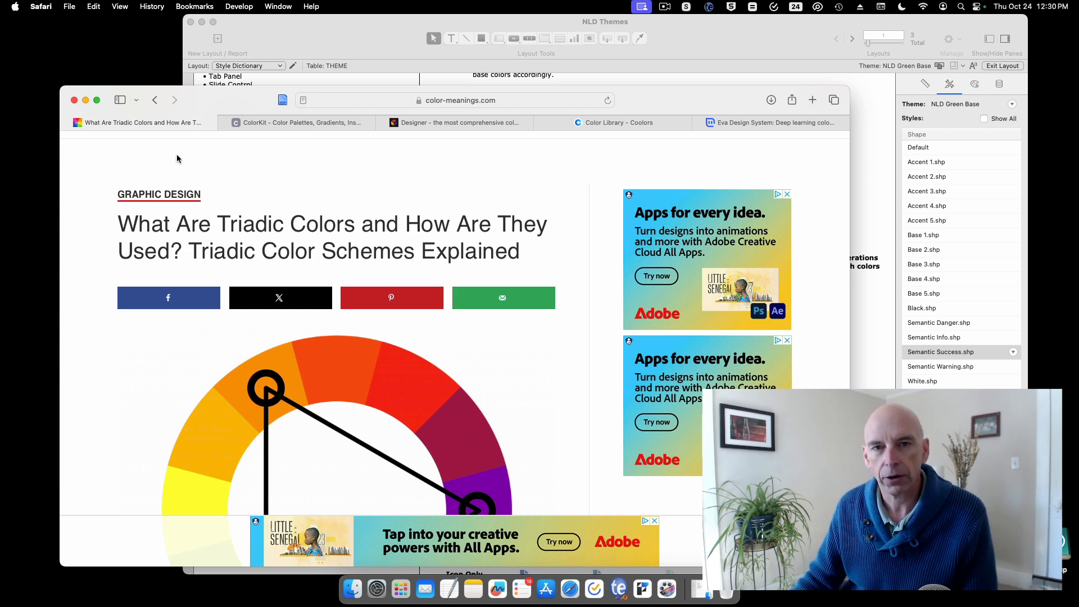
scroll(177, 161, "down", 10)
scroll(177, 157, "down", 12)
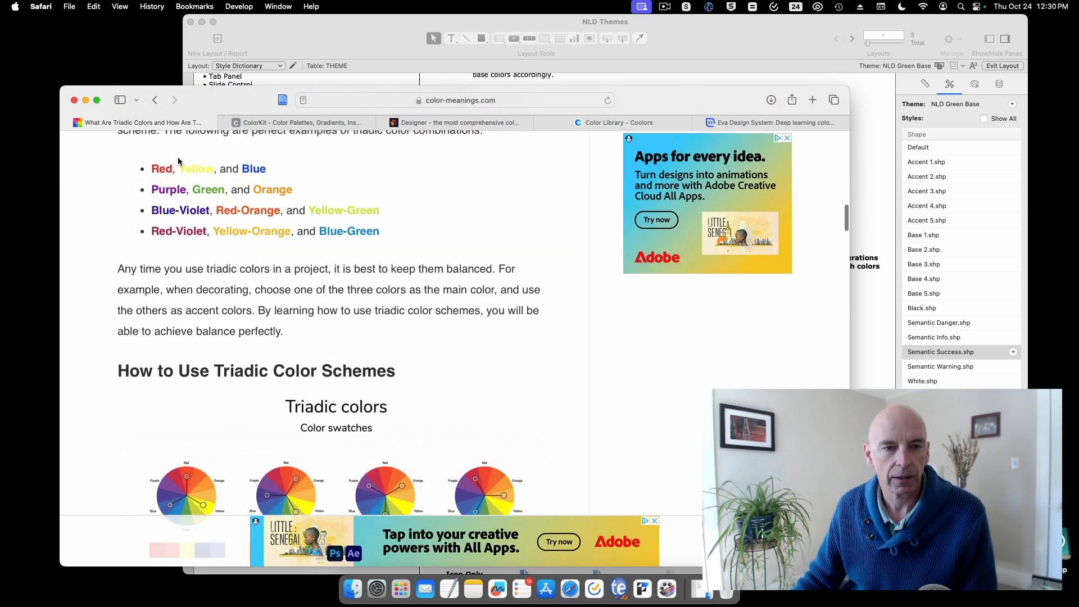
scroll(179, 161, "down", 2)
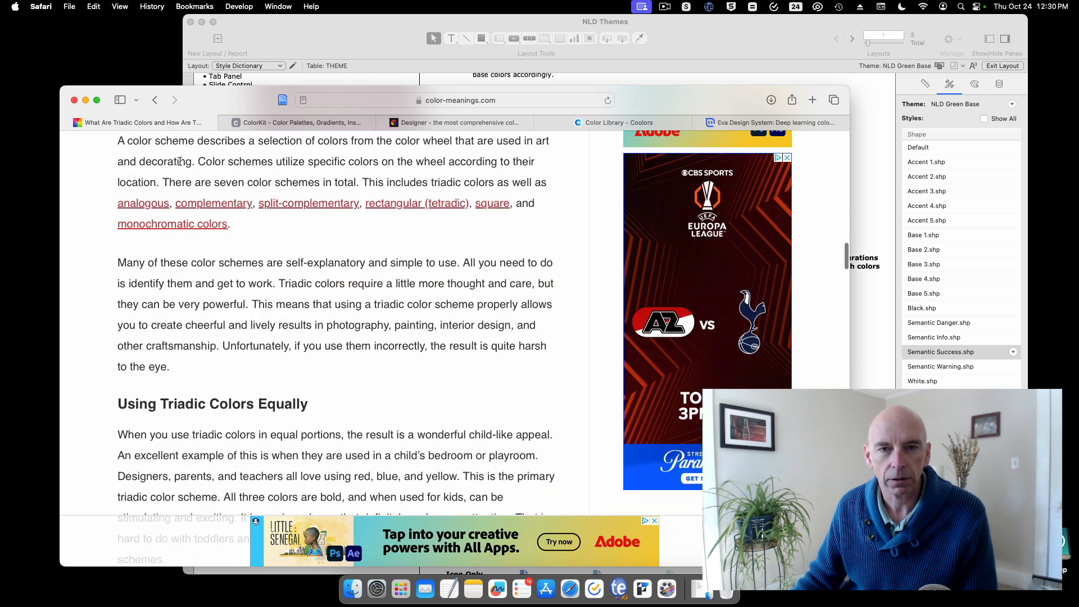
Look through the ColorKit, Color Designer and Coolors reference sites in turn, including the Coolors yellow color library.
scroll(180, 164, "up", 20)
left_click(299, 125)
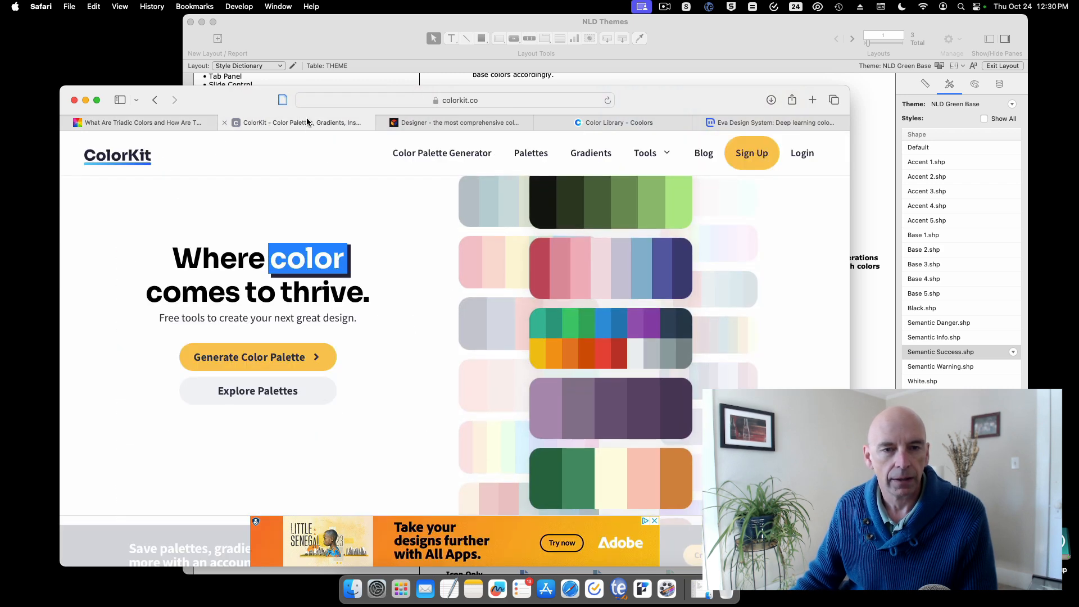
scroll(389, 254, "down", 20)
scroll(389, 254, "up", 20)
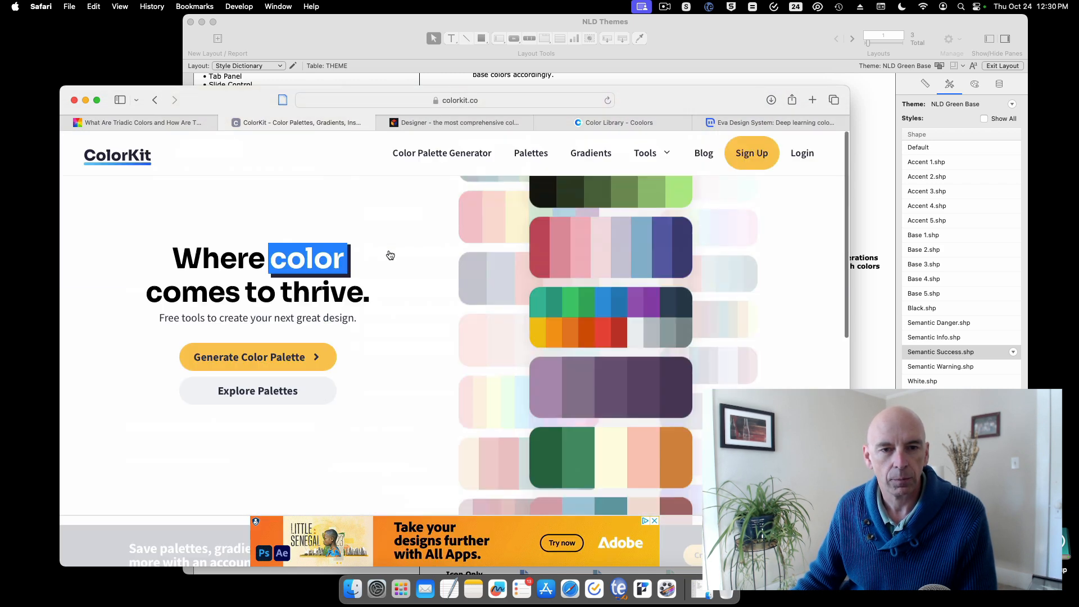
left_click(425, 128)
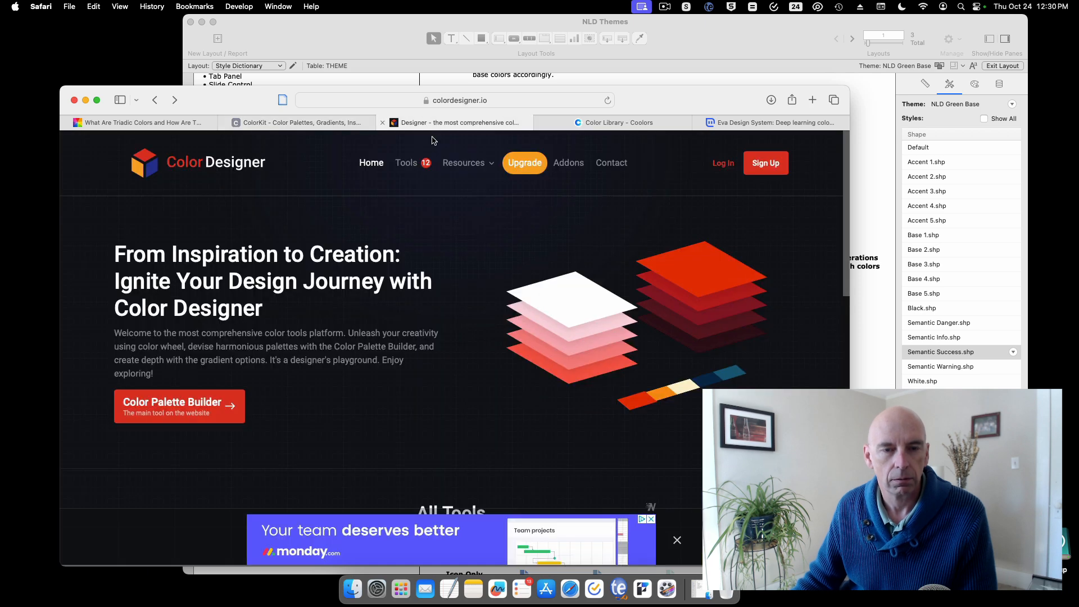
scroll(472, 294, "down", 15)
scroll(472, 294, "up", 15)
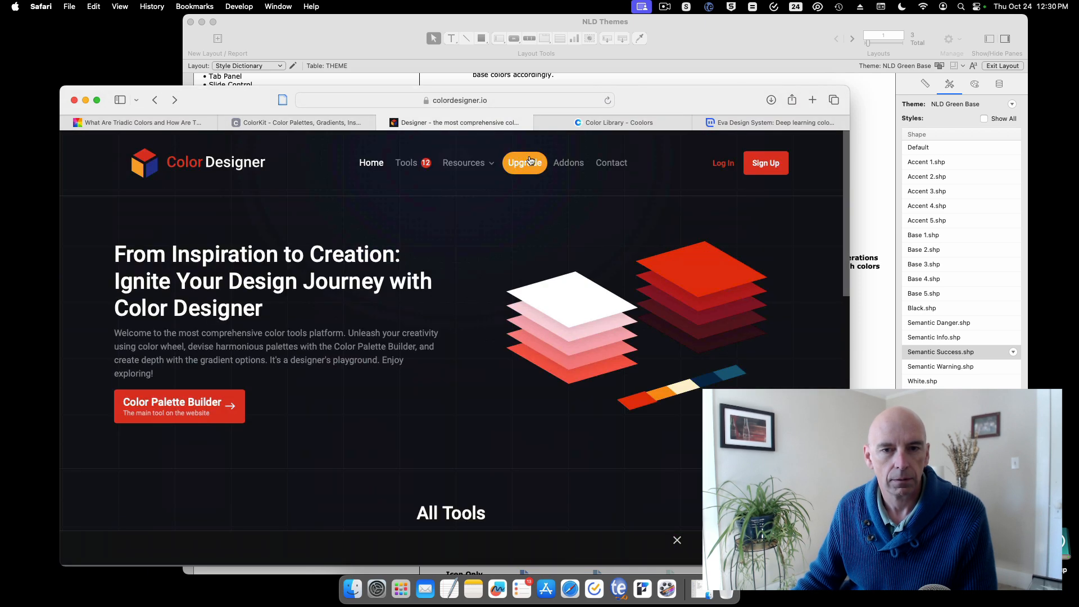
left_click(564, 125)
scroll(602, 285, "down", 15)
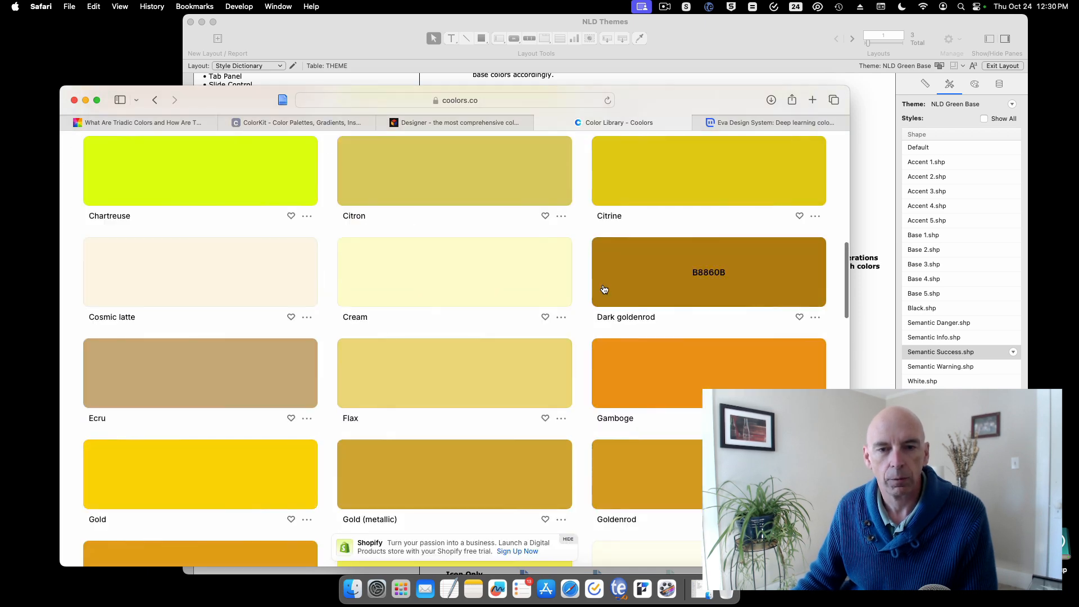
scroll(599, 281, "up", 15)
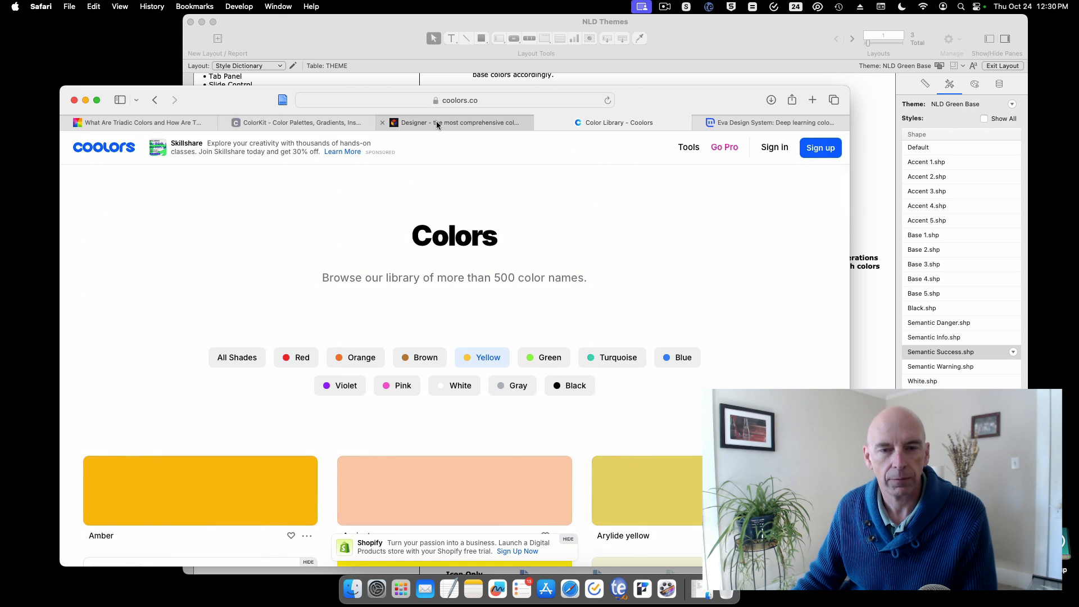
Open the Eva Design System color tool and regenerate the semantic colors from the existing primary color.
left_click(739, 123)
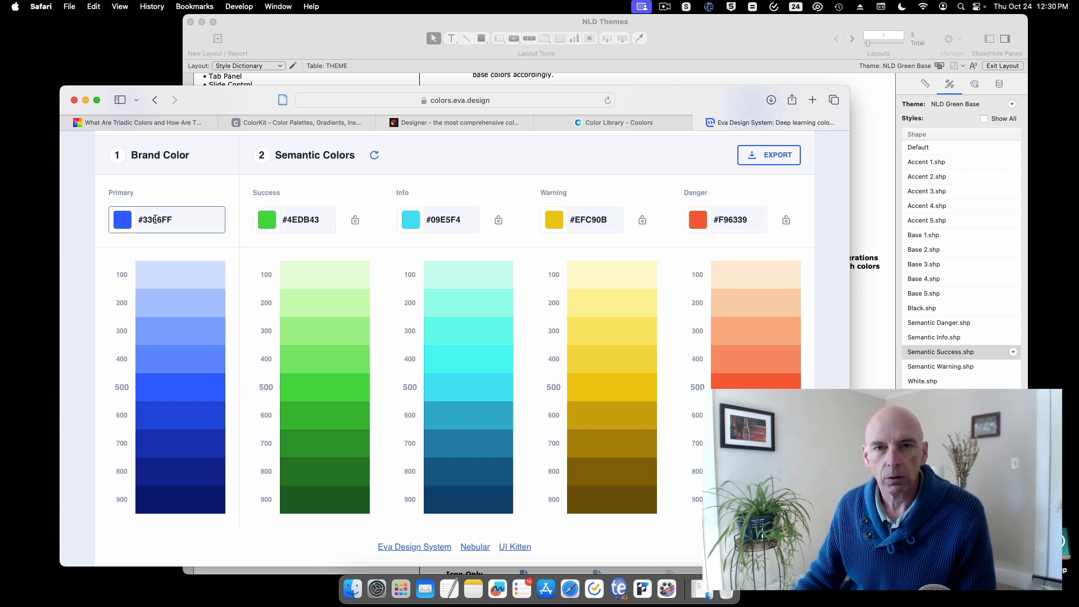
left_click(181, 446)
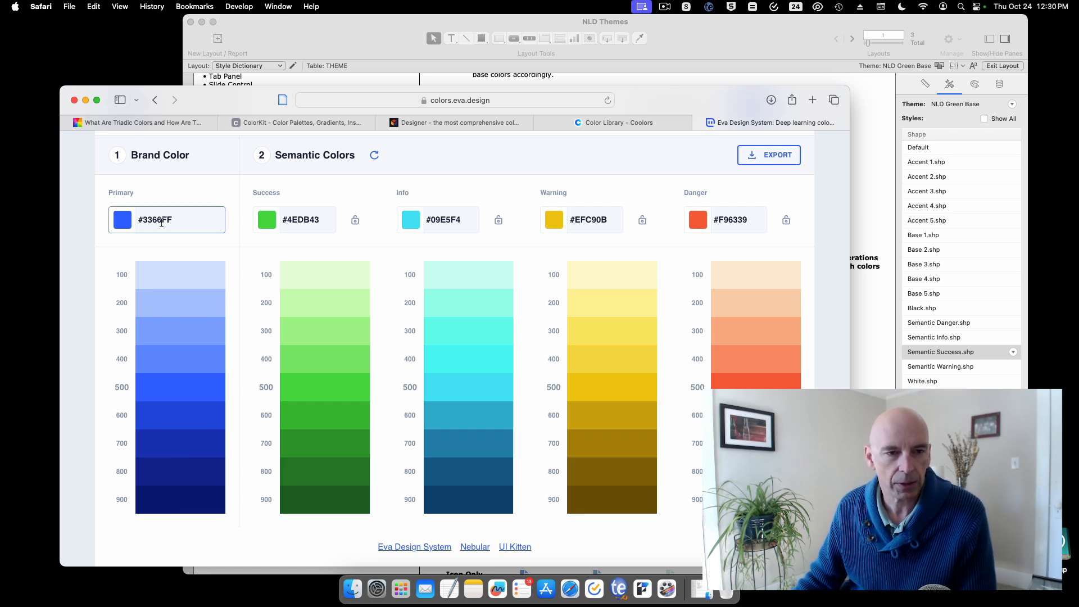
left_click(374, 156)
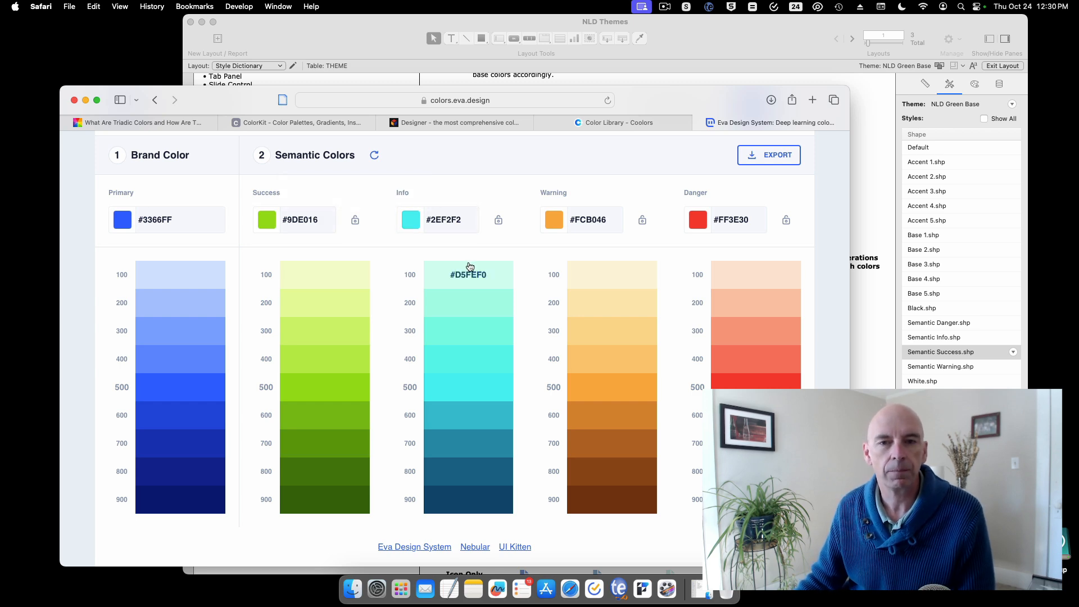
Return to FileMaker Pro and check the styles assigned to the base lines on the black block and the accent lines beside it.
left_click(710, 49)
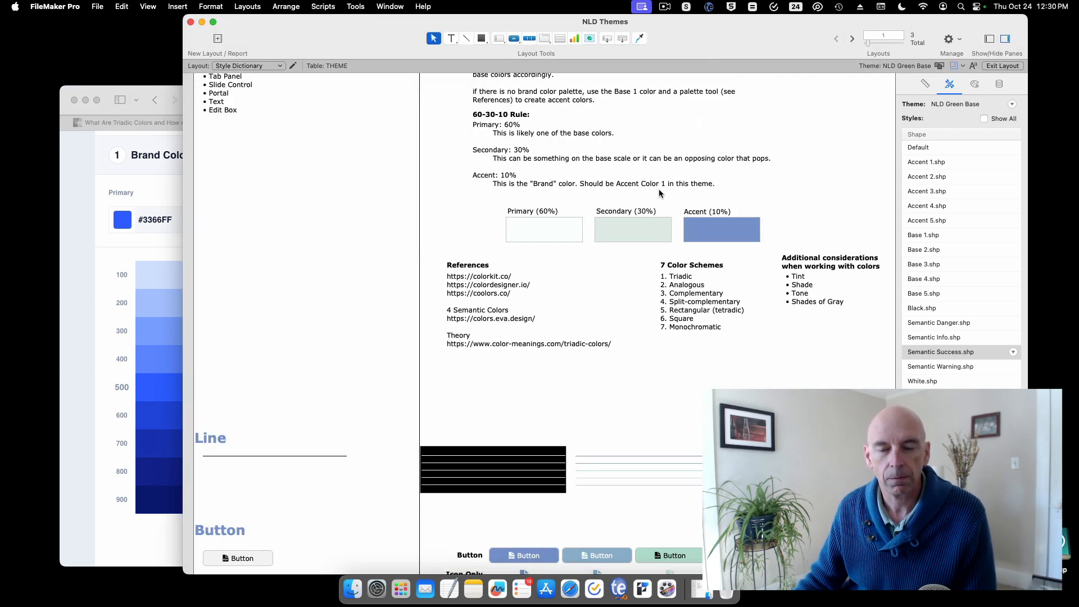
scroll(668, 342, "down", 2)
scroll(667, 341, "down", 3)
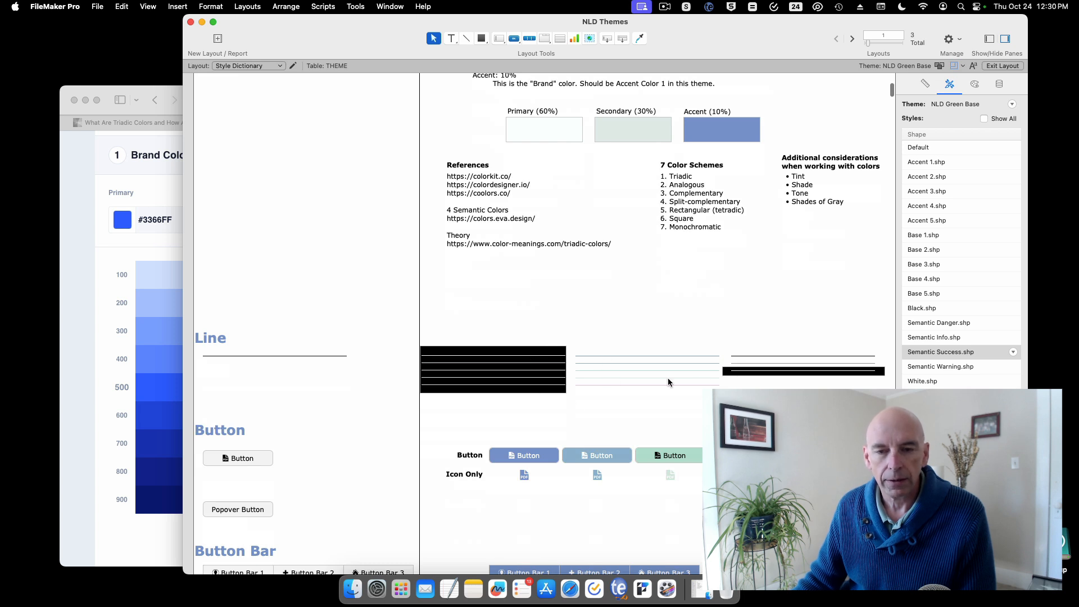
left_click(536, 360)
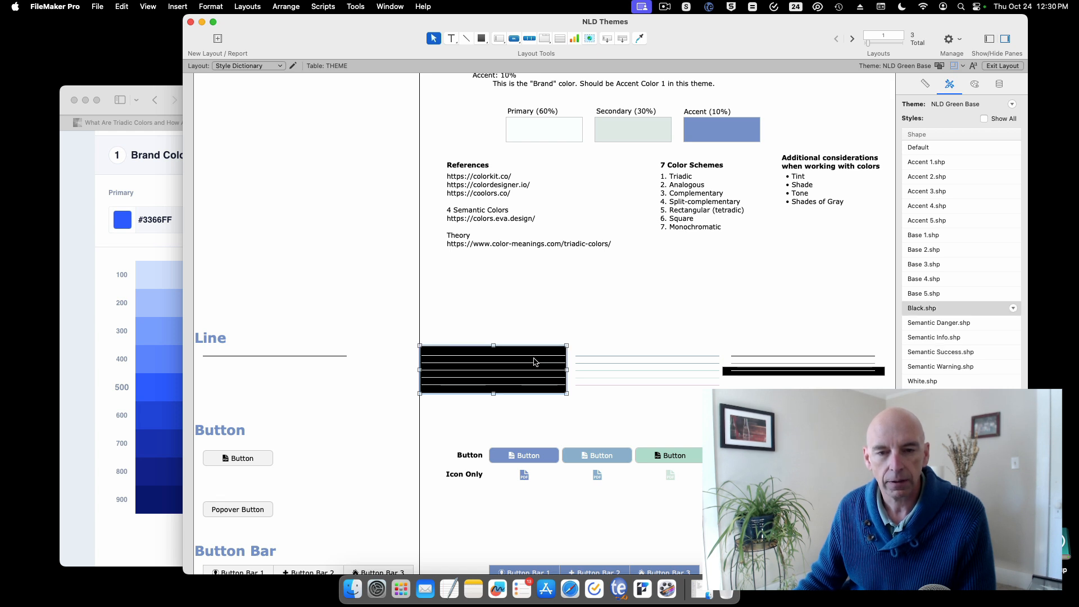
left_click(533, 355)
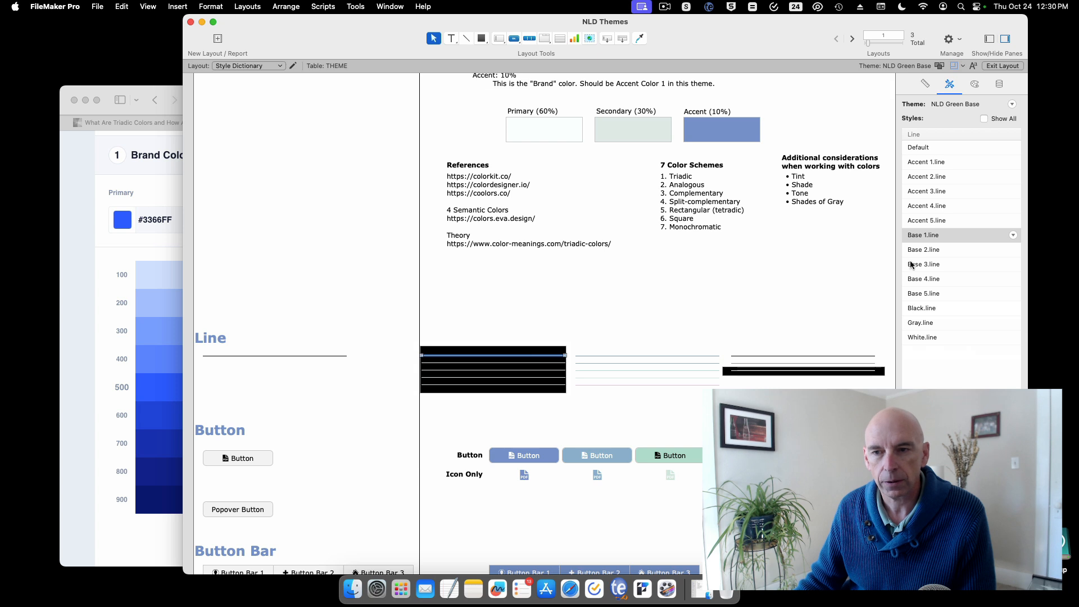
left_click(506, 389)
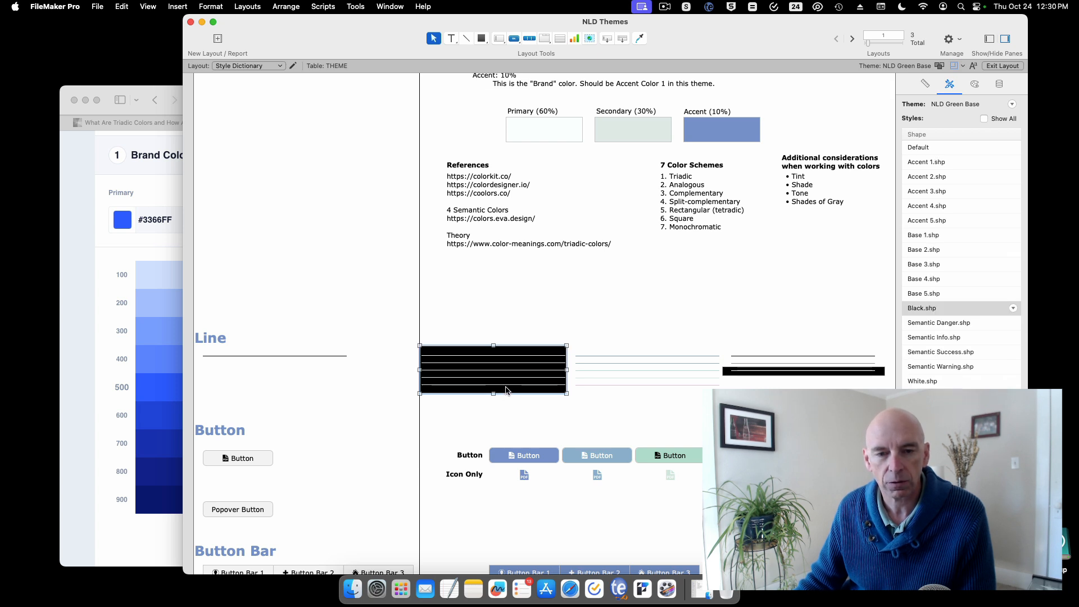
left_click(506, 386)
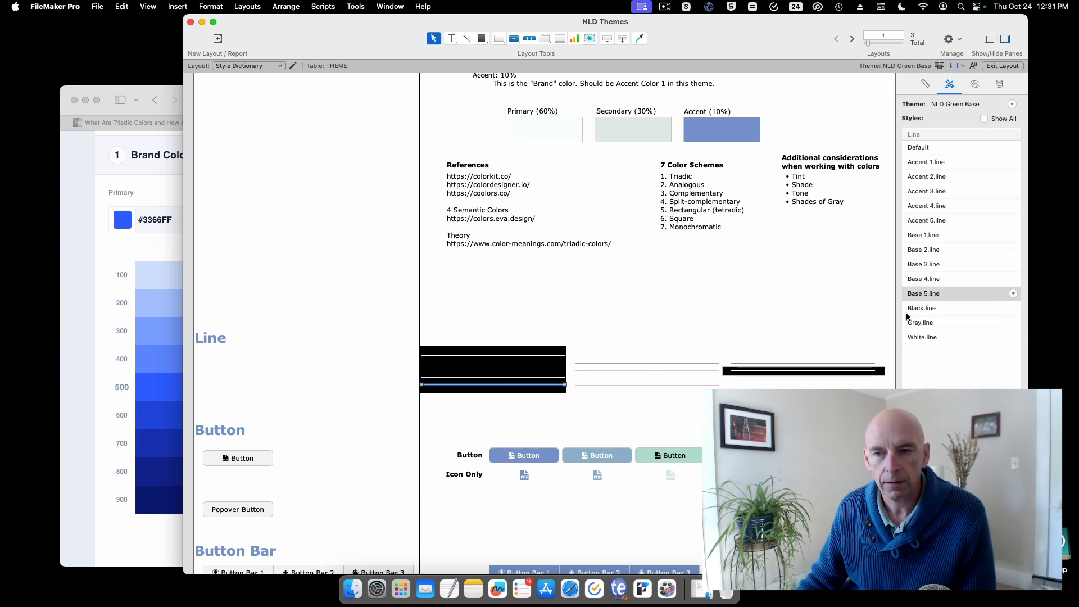
left_click(691, 364)
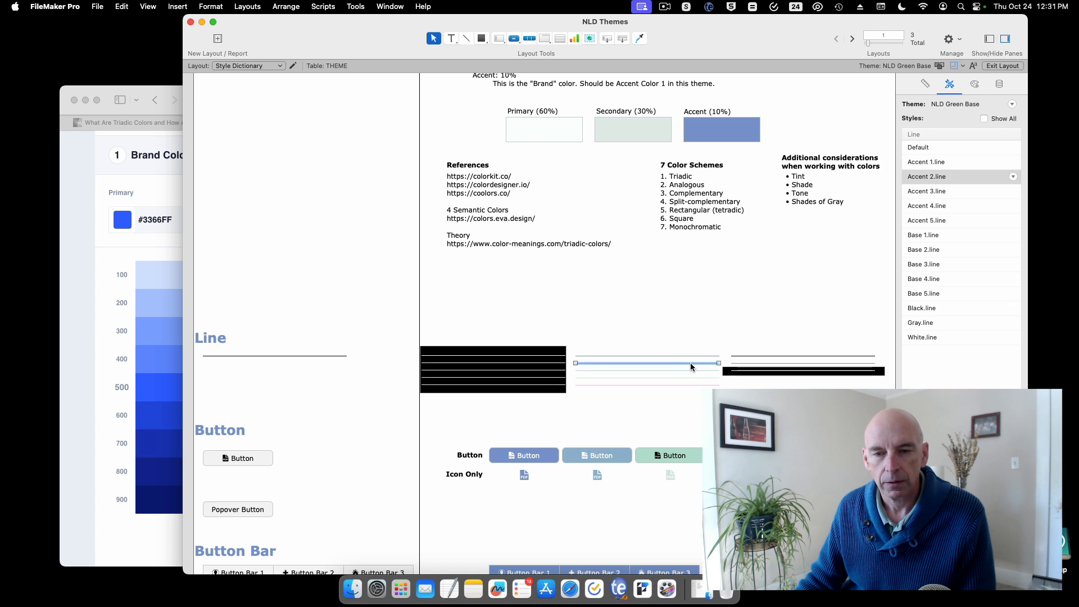
left_click(689, 370)
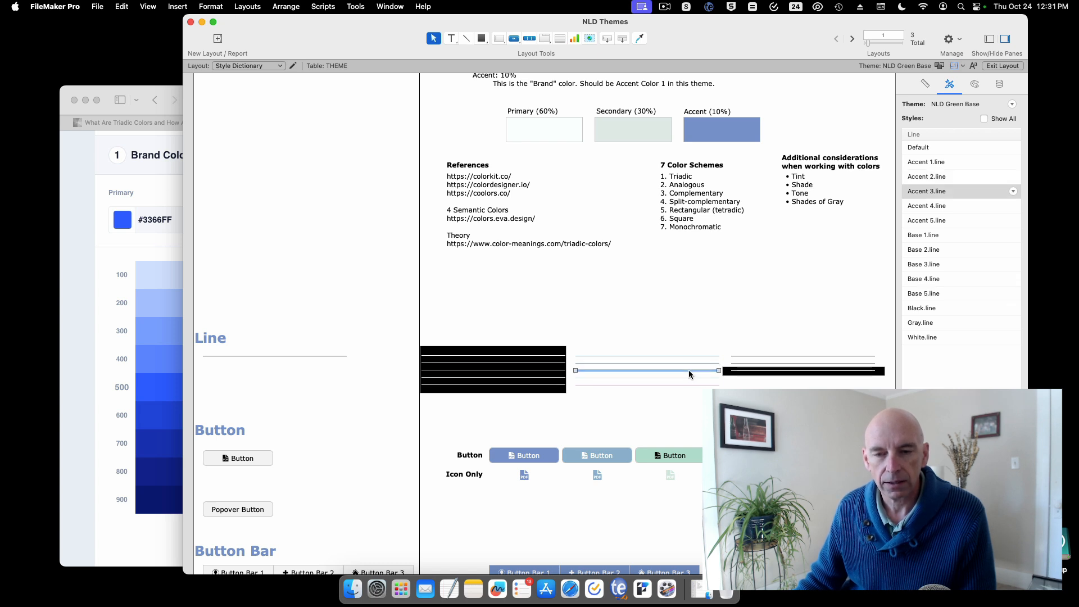
Check the styles of the second accent button and button bar, their icon-only versions, and the flat vertical button bar.
left_click(605, 459)
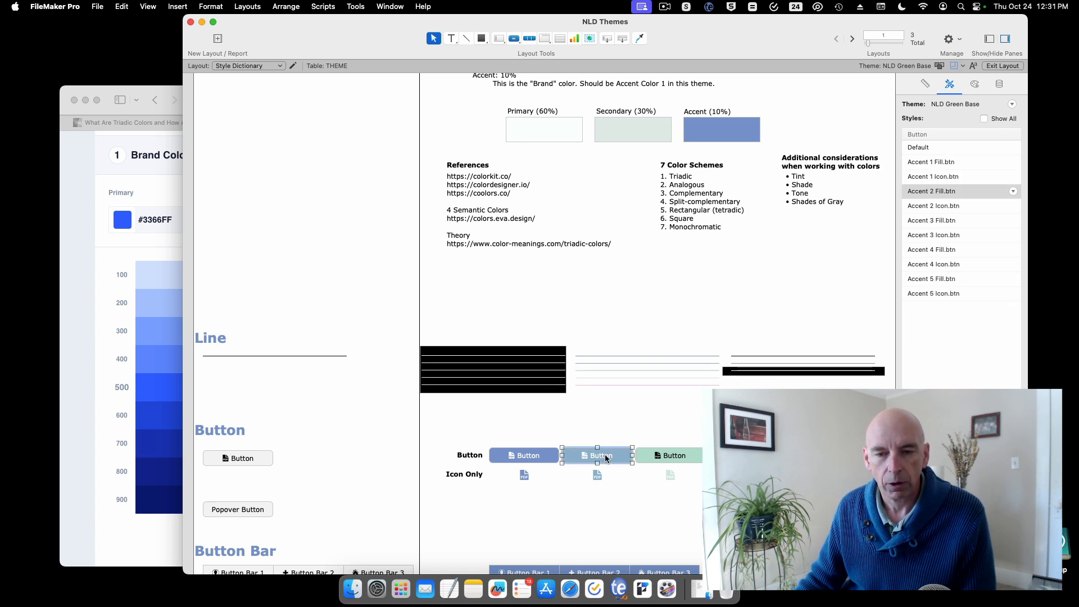
left_click(605, 475)
scroll(664, 470, "down", 5)
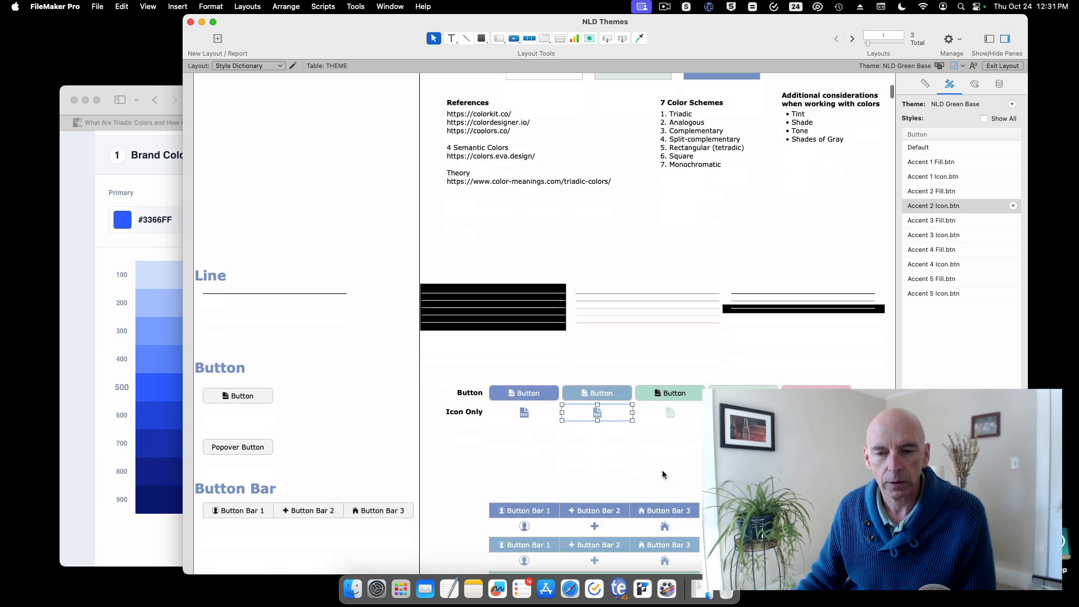
left_click(651, 423)
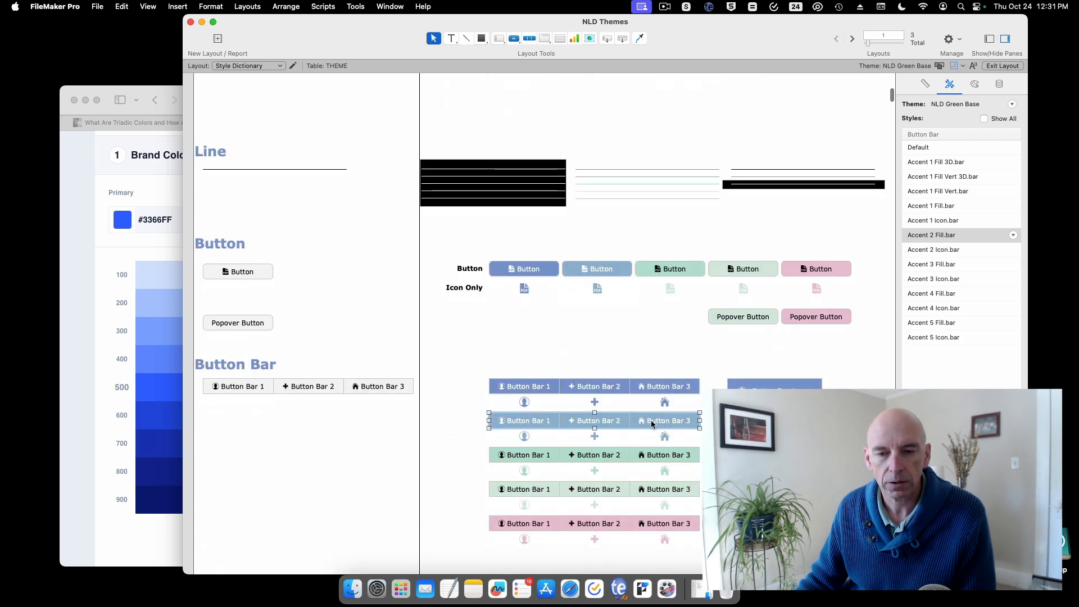
left_click(659, 441)
scroll(657, 442, "down", 3)
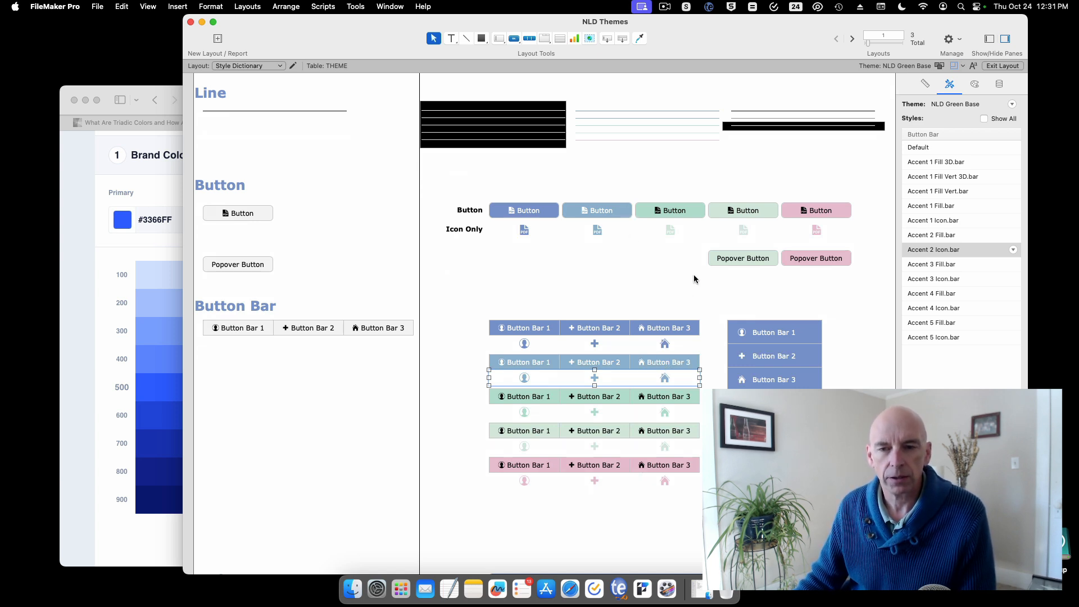
left_click(782, 337)
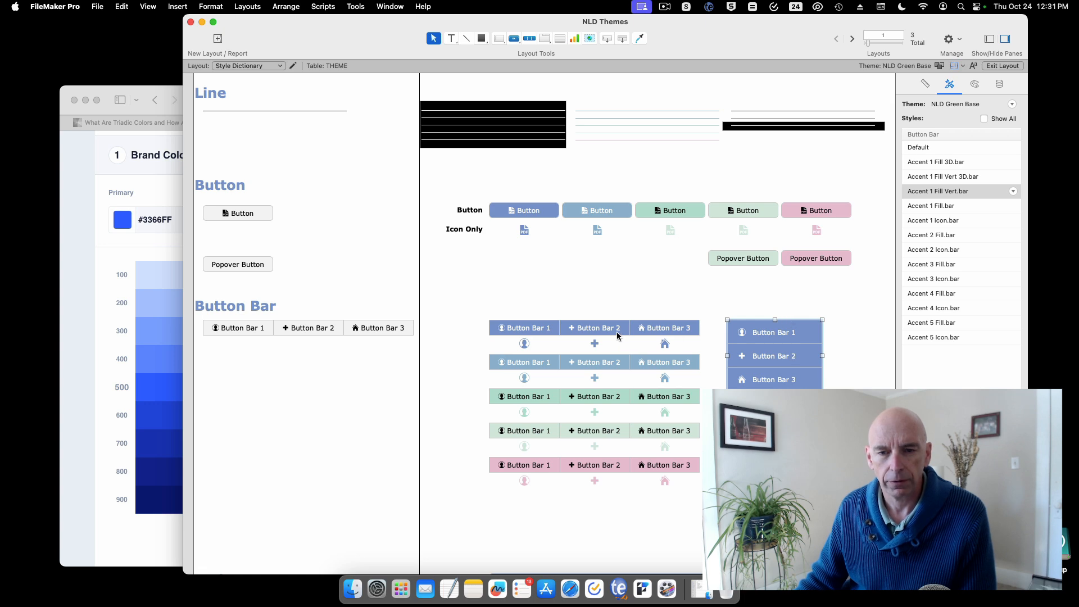
Review the Body Part and Text sections and inspect the style assigned to the H1 White sample.
scroll(625, 340, "down", 10)
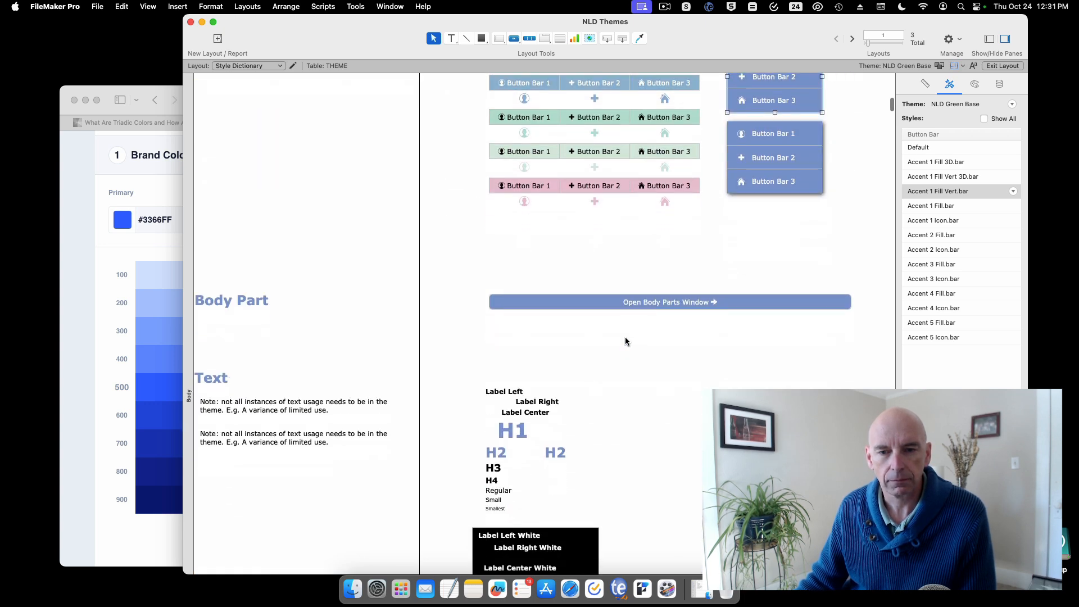
scroll(625, 340, "down", 3)
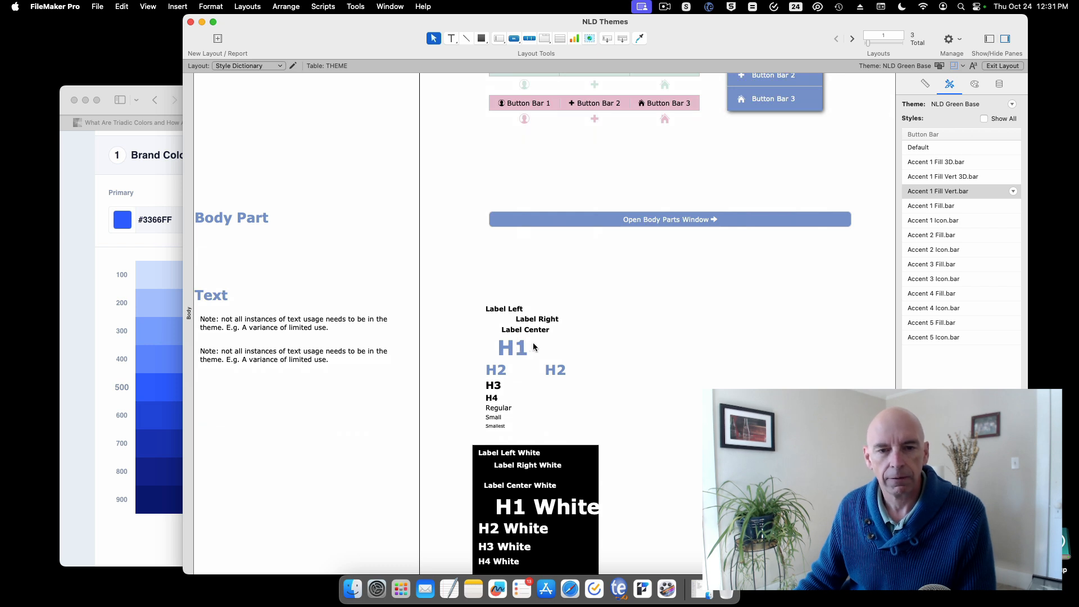
scroll(531, 347, "down", 7)
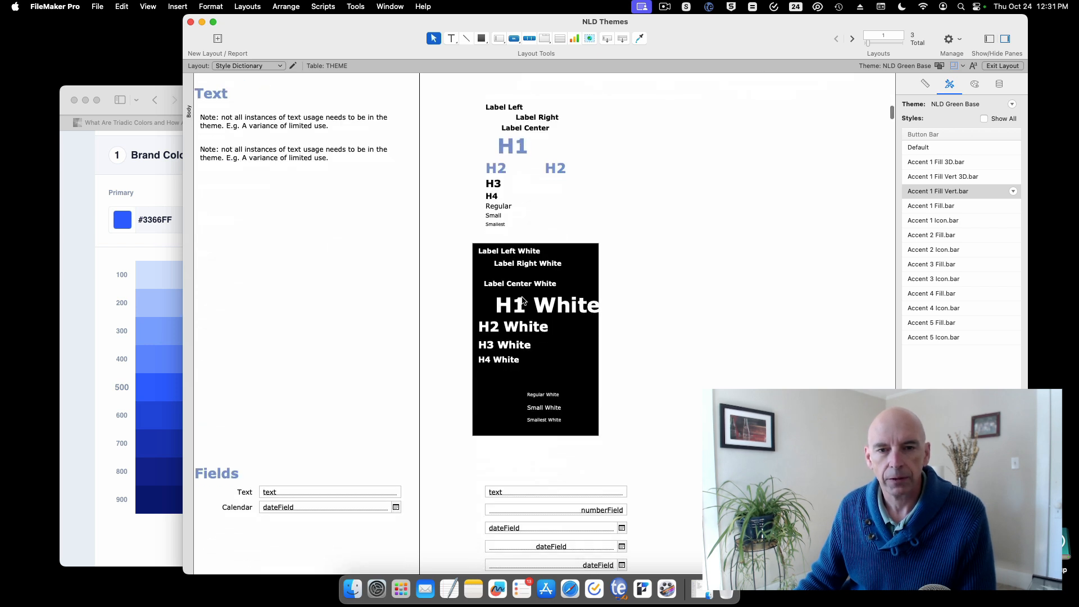
left_click(521, 304)
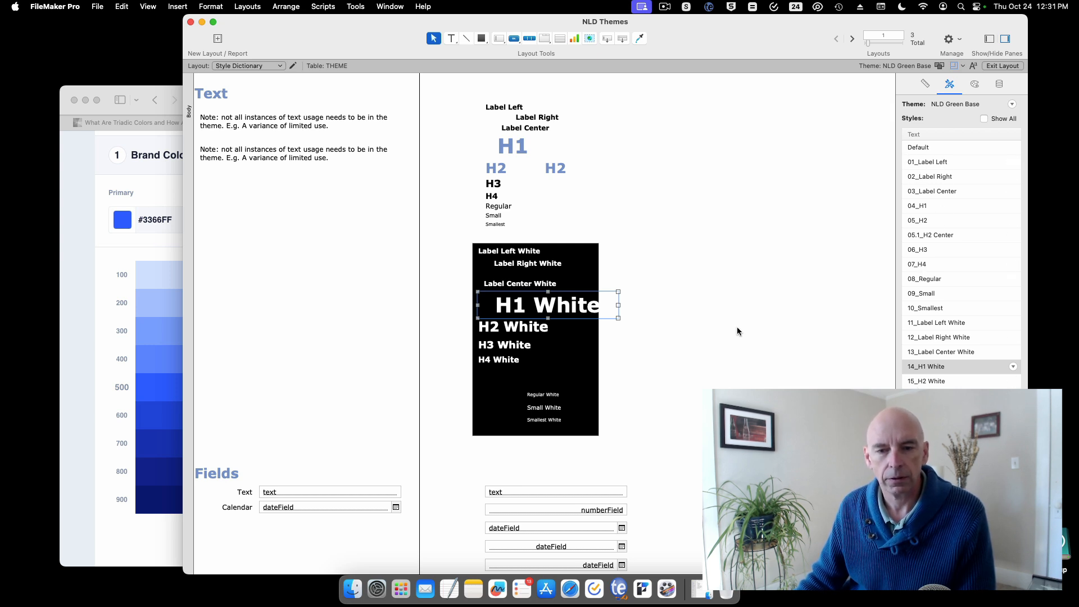
Review the Fields section and check the styles assigned to the sample checkbox set and radio button set.
scroll(731, 337, "down", 2)
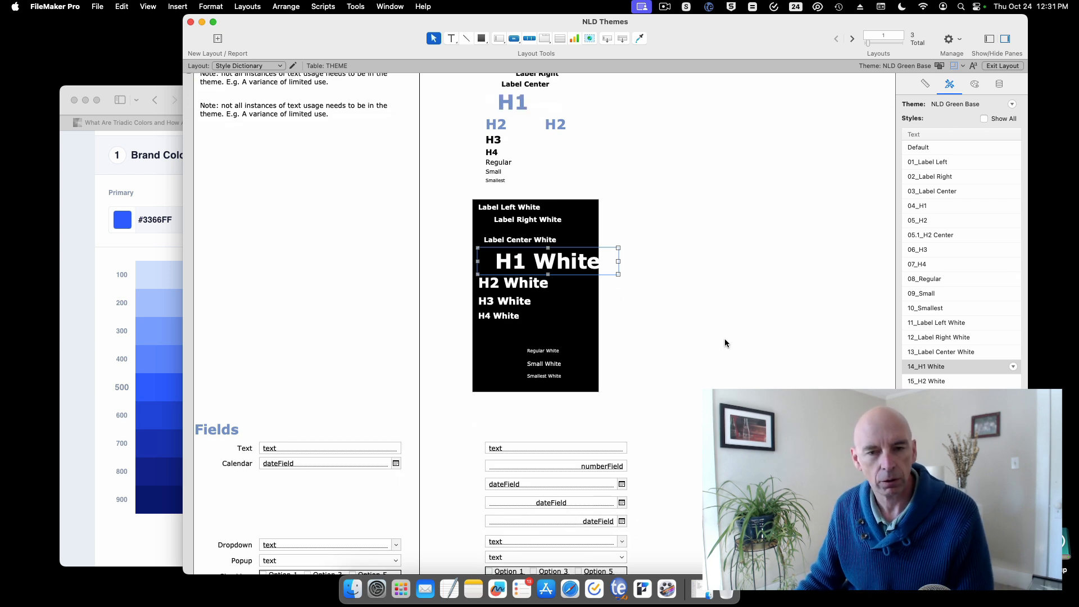
scroll(725, 339, "down", 8)
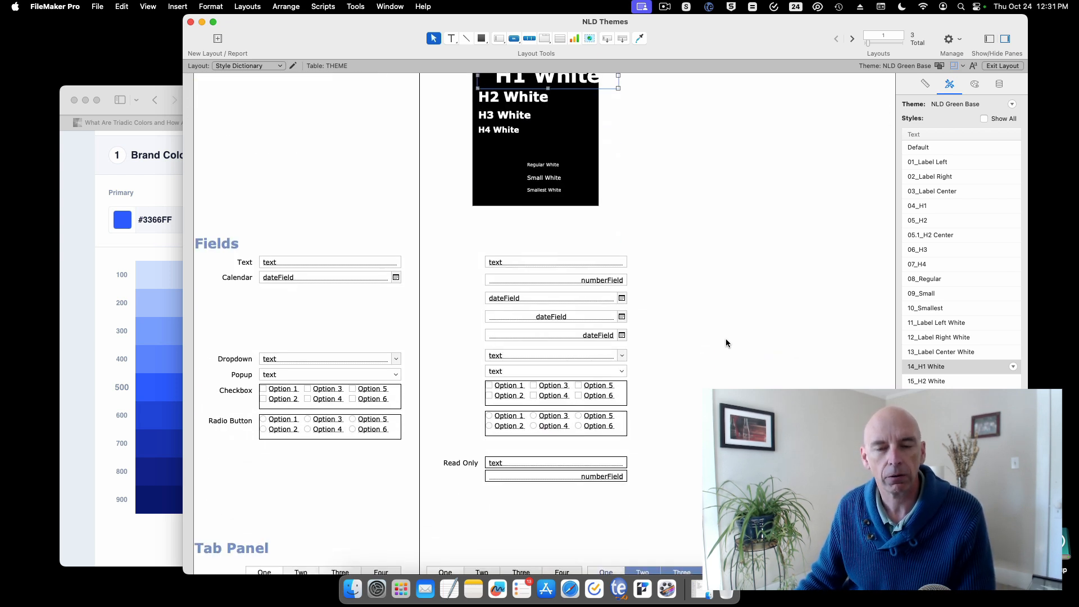
scroll(722, 337, "down", 2)
left_click(552, 355)
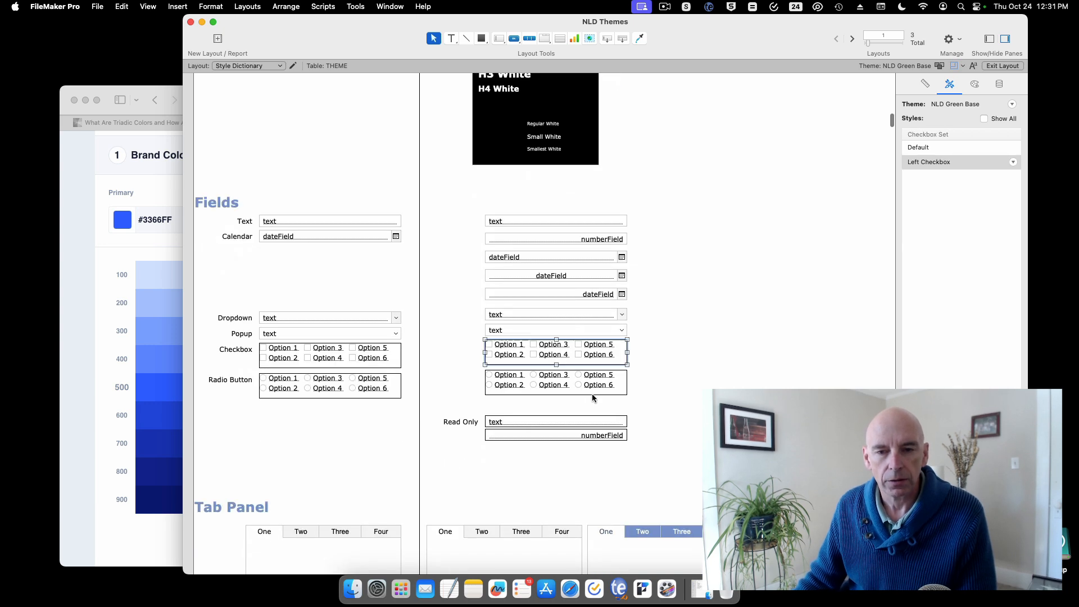
left_click_drag(592, 394, 595, 392)
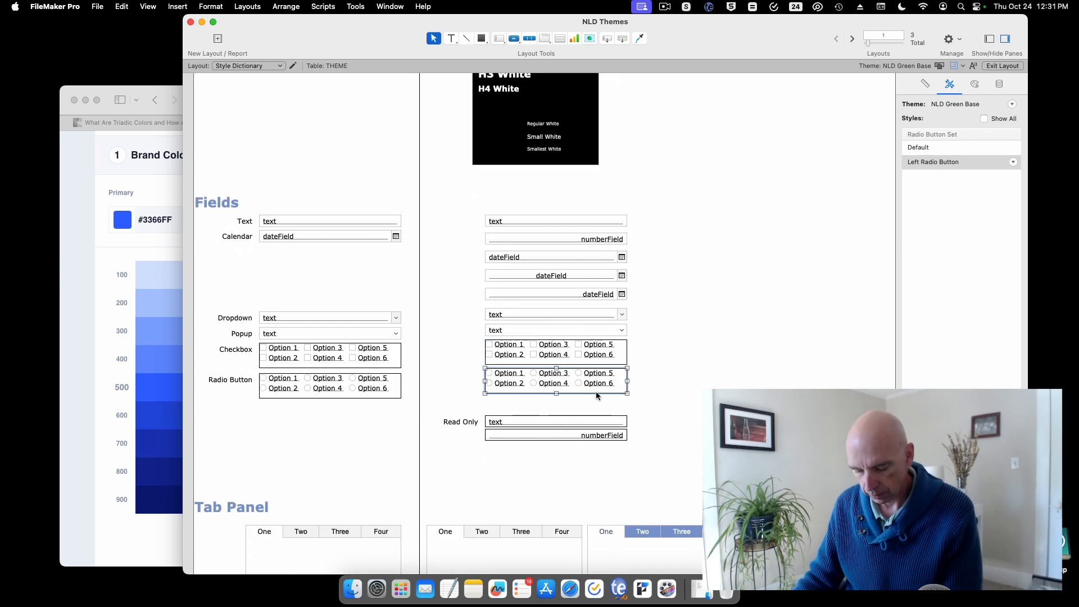
Compare the styles assigned to the white, blue and green sample tab panels, and view the Slide Control and Portal sections.
scroll(690, 456, "down", 5)
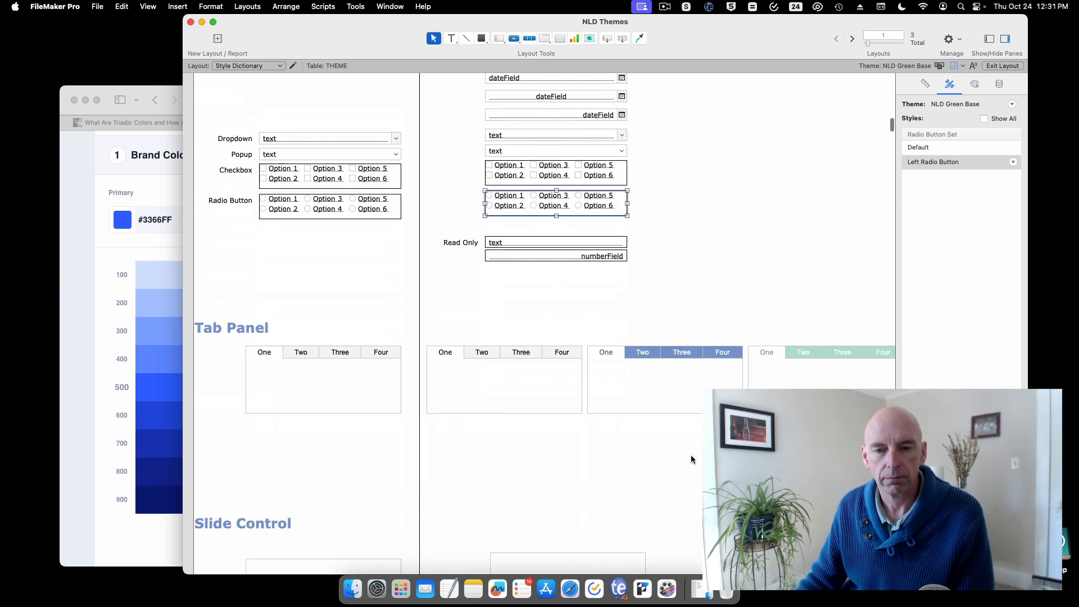
left_click(680, 386)
left_click(828, 375)
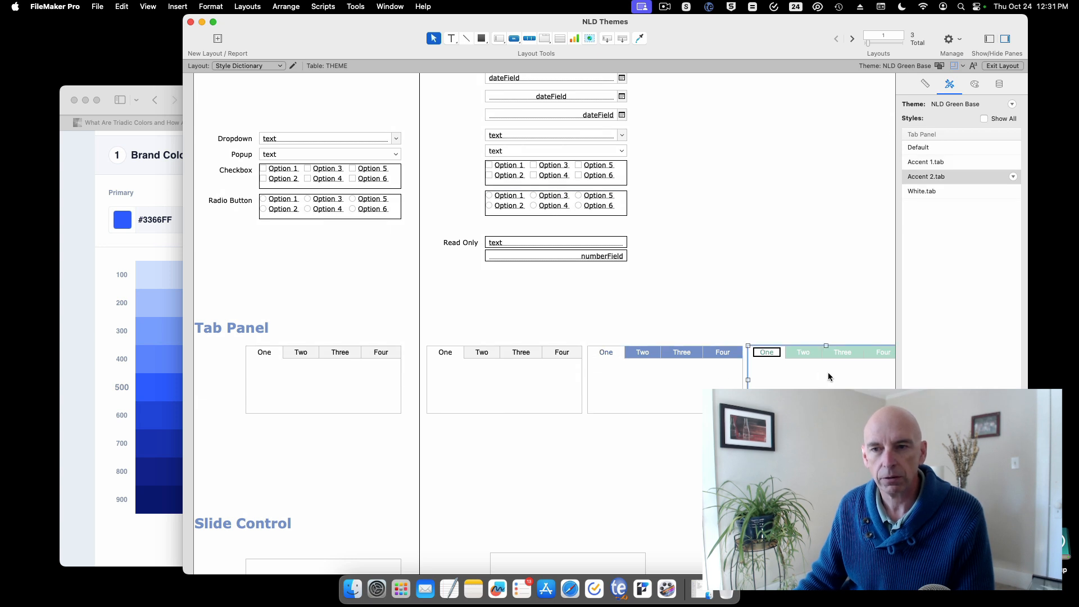
left_click(718, 383)
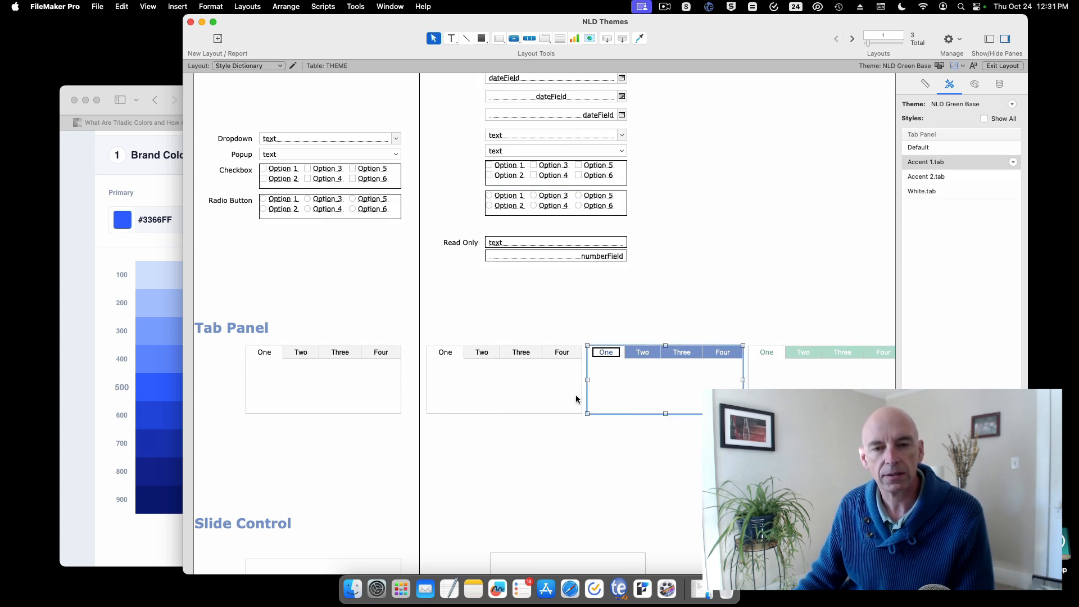
left_click(553, 395)
left_click(644, 395)
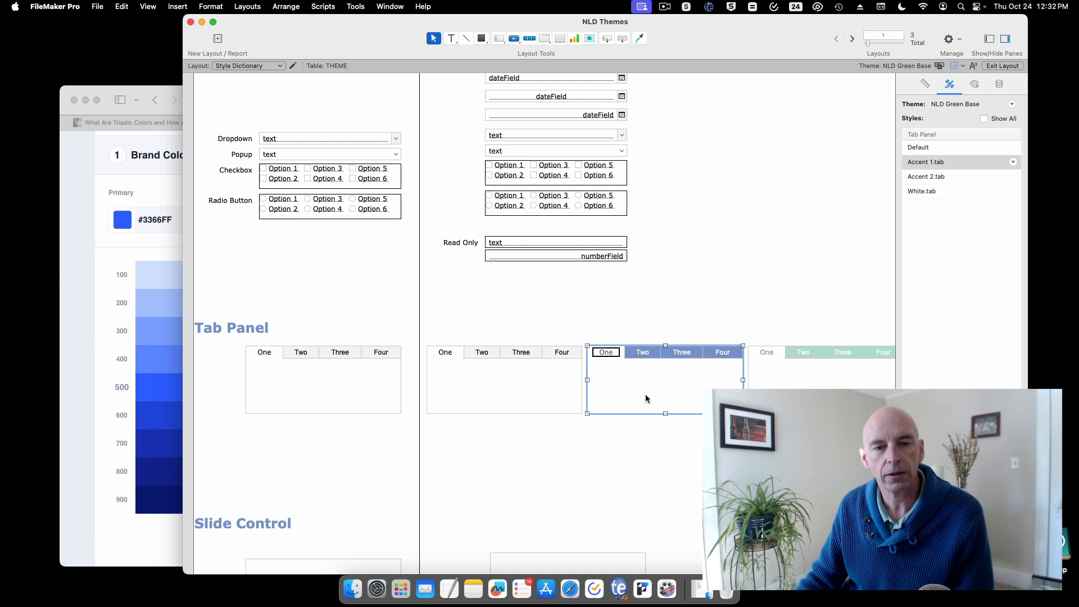
scroll(646, 398, "down", 10)
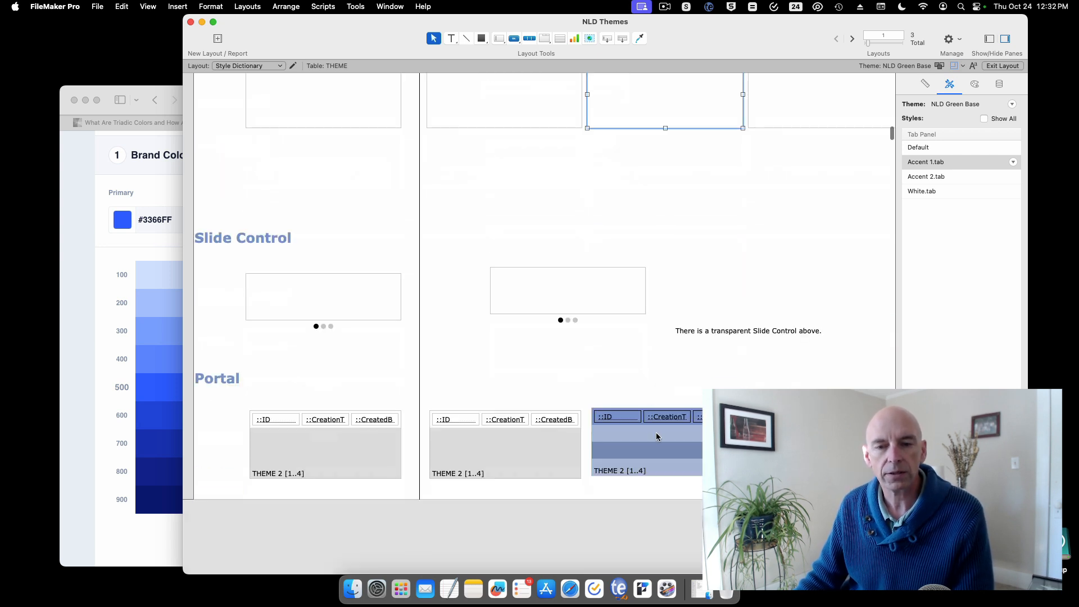
Check the style assigned to the blue sample portal, and return to the color swatches at the start of the Style Dictionary.
left_click(656, 436)
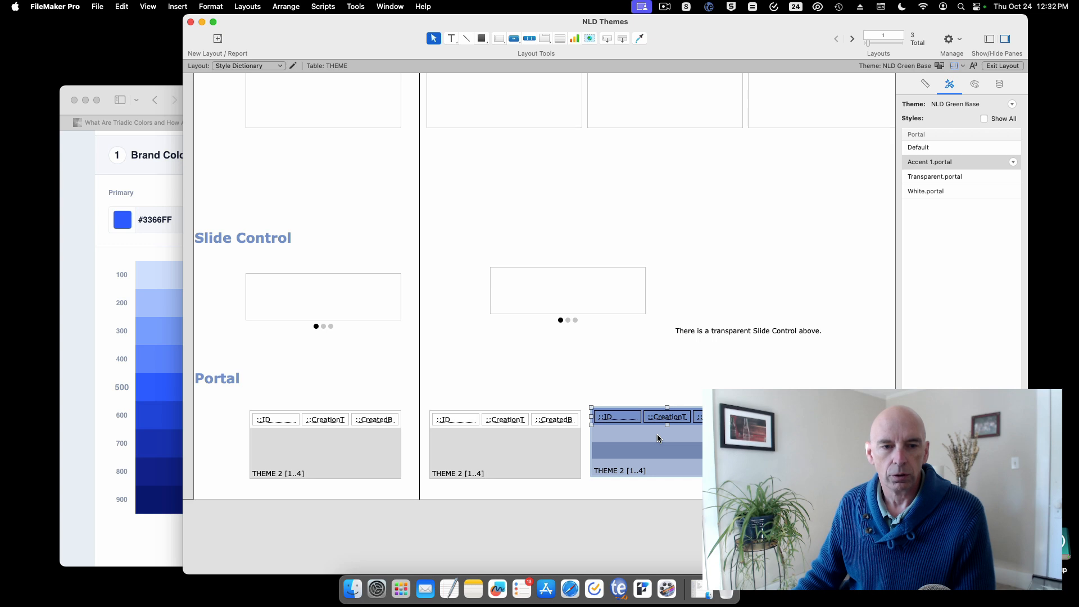
scroll(656, 432, "up", 20)
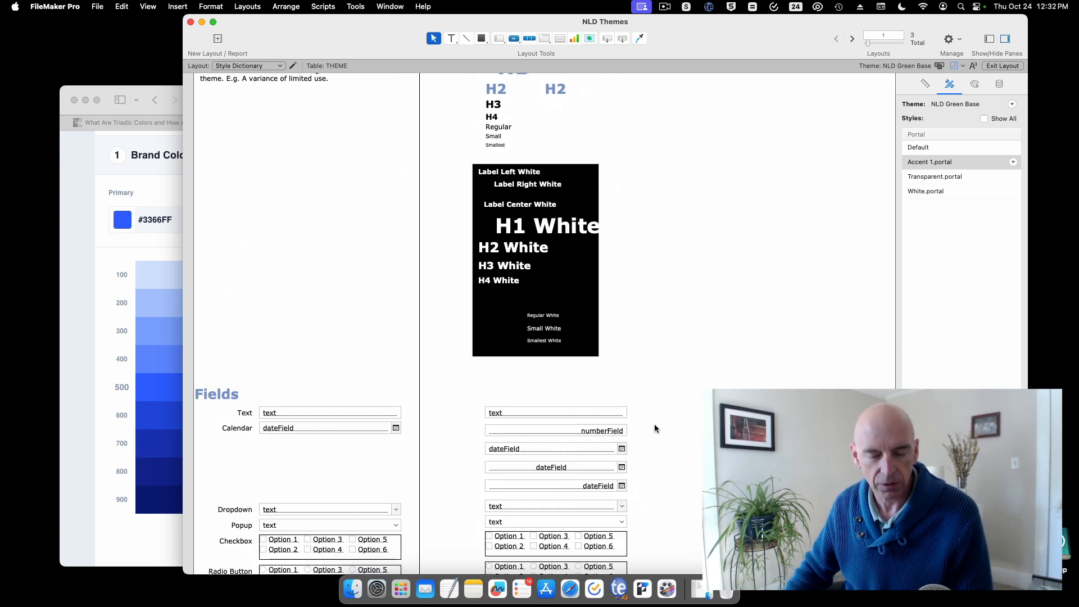
scroll(655, 427, "up", 20)
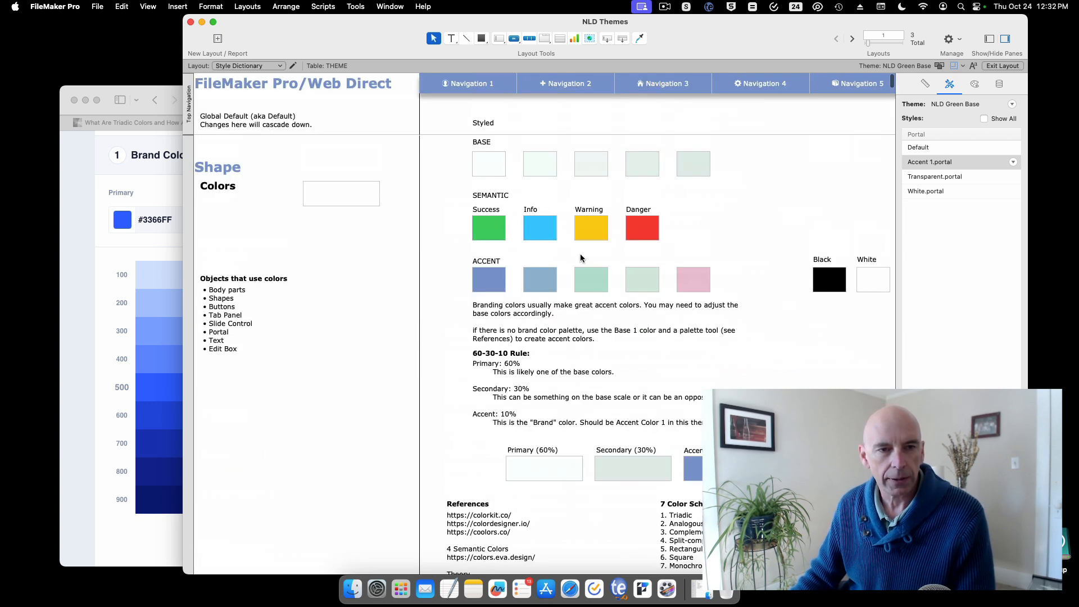
Switch to the Print Elements layout and review its sections from the color swatches through the Body Part and Fields samples.
left_click(267, 66)
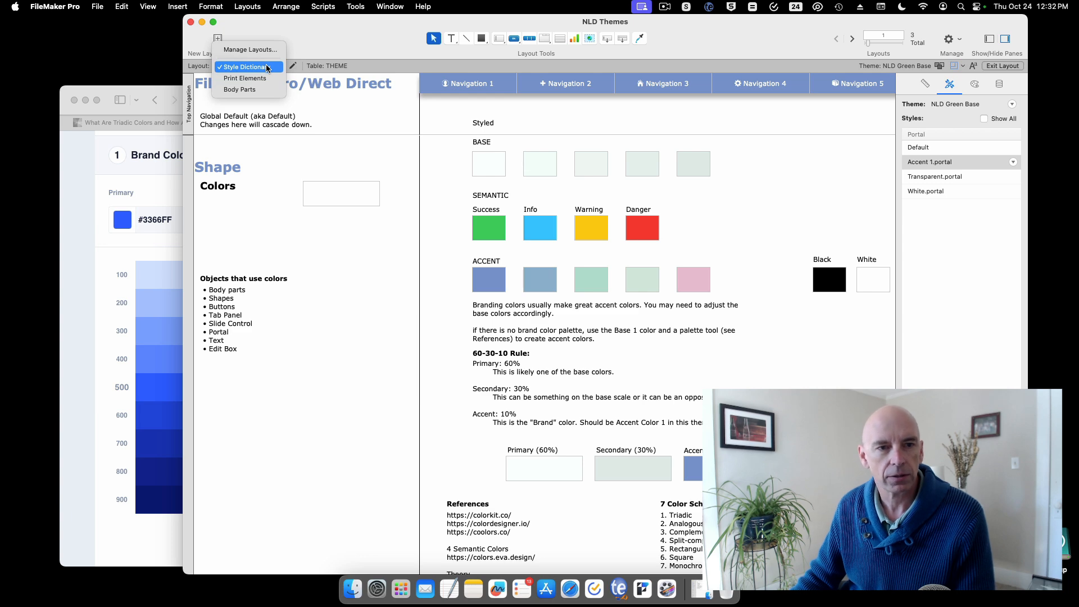
left_click(265, 80)
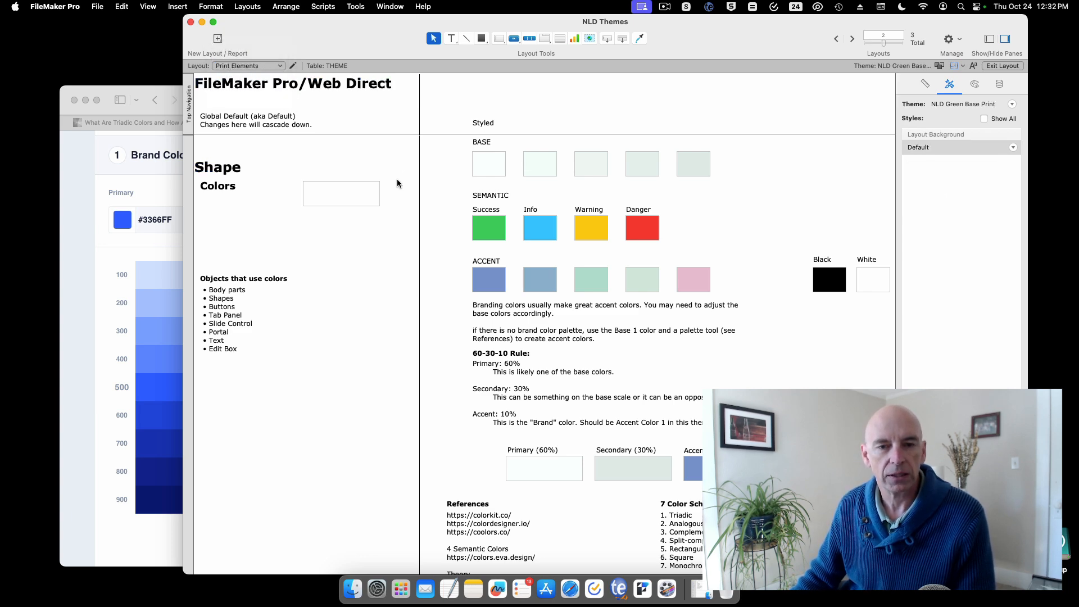
scroll(397, 180, "down", 15)
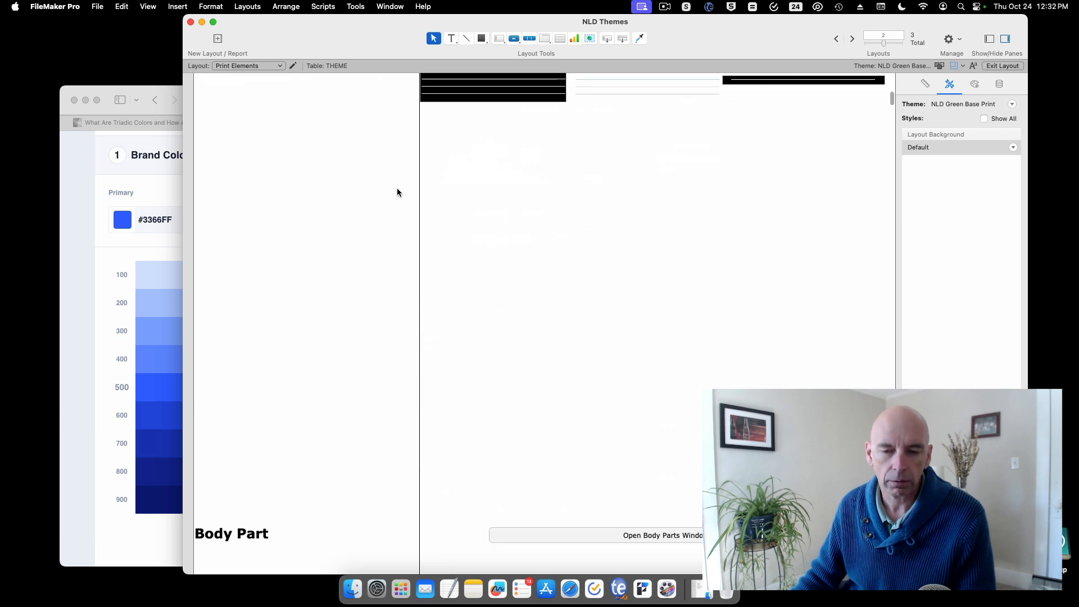
scroll(397, 192, "down", 20)
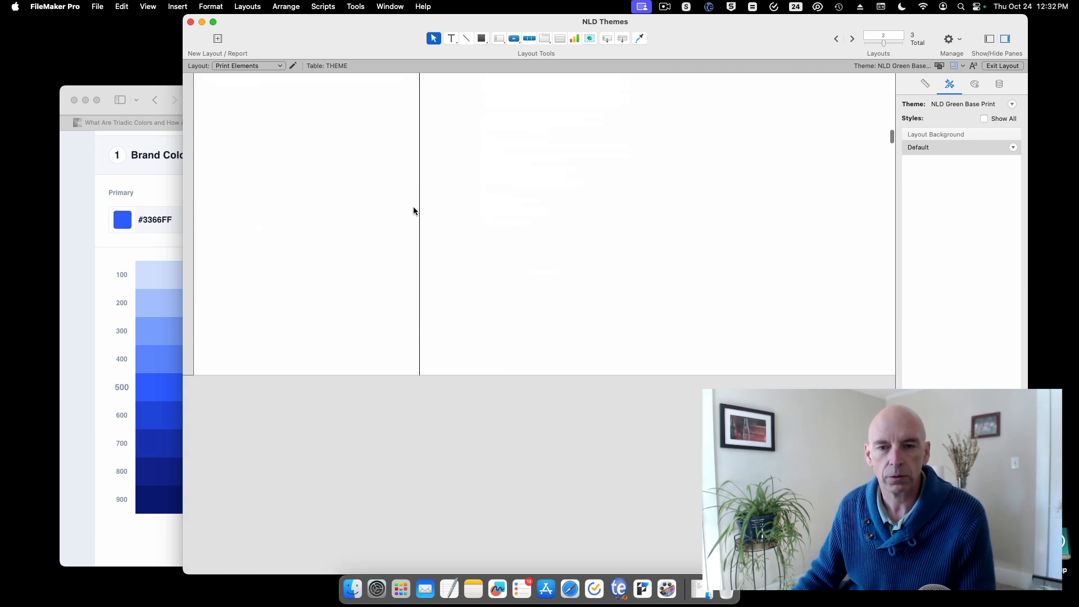
scroll(536, 234, "up", 5)
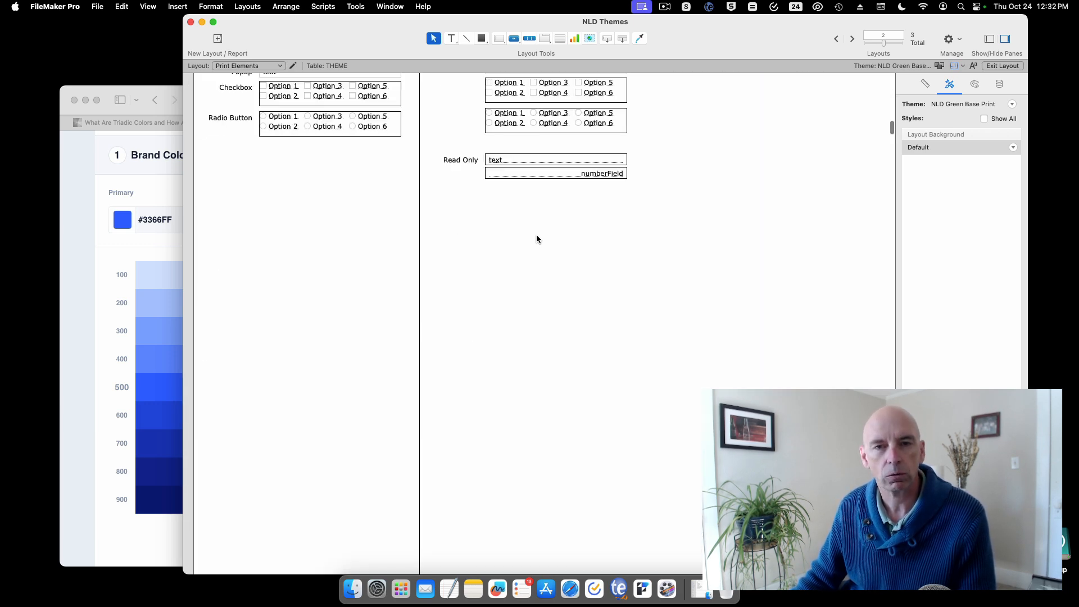
scroll(536, 236, "down", 5)
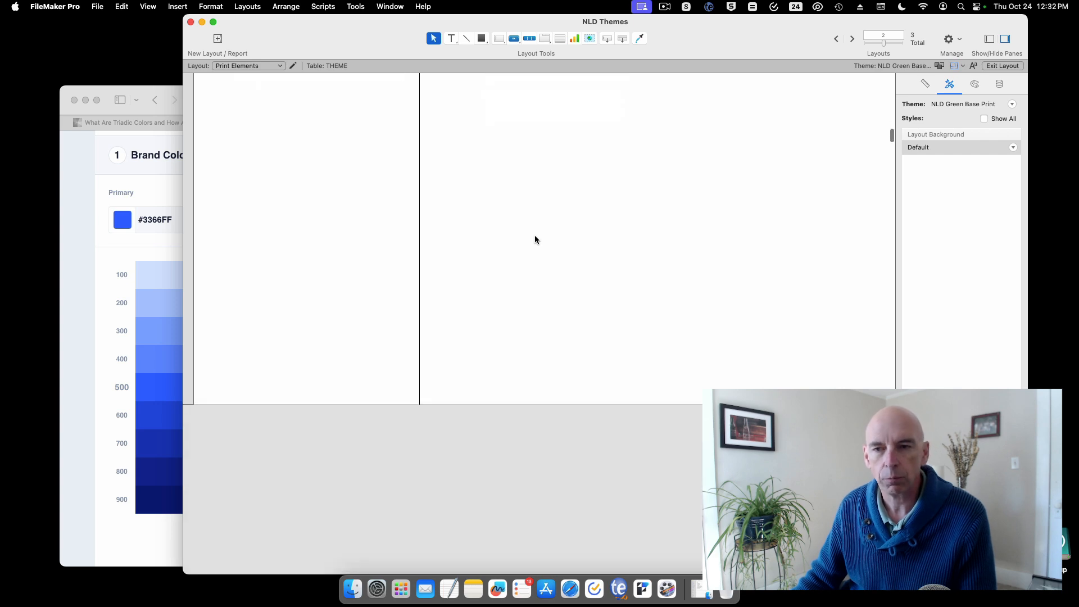
scroll(534, 239, "up", 8)
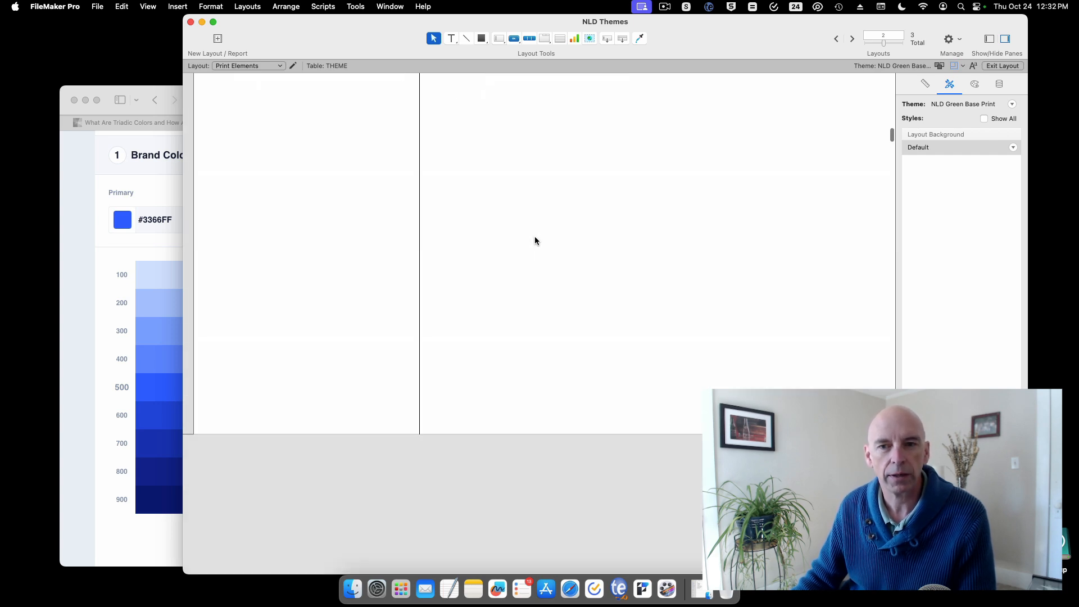
scroll(534, 237, "up", 20)
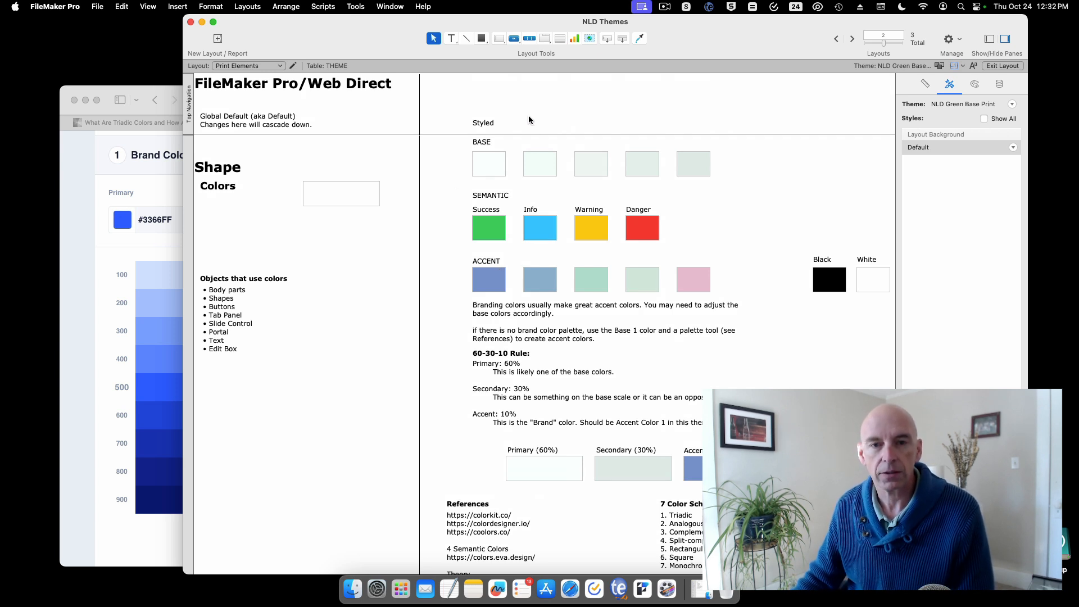
View the themes available for the Print Elements layout, including the NLD print versions, and close the list without changing the theme.
right_click(778, 181)
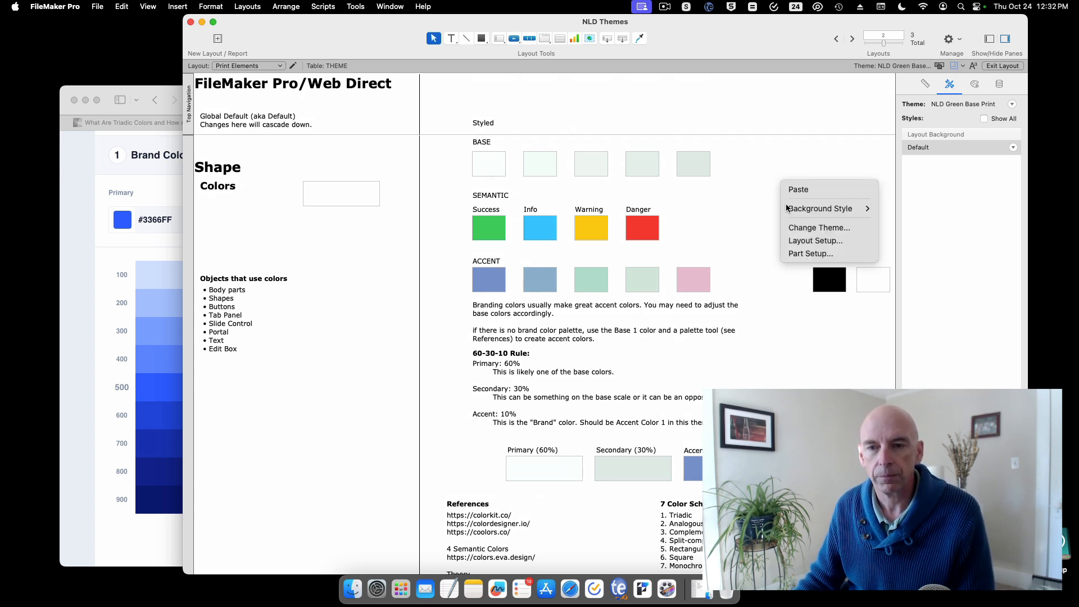
left_click(798, 227)
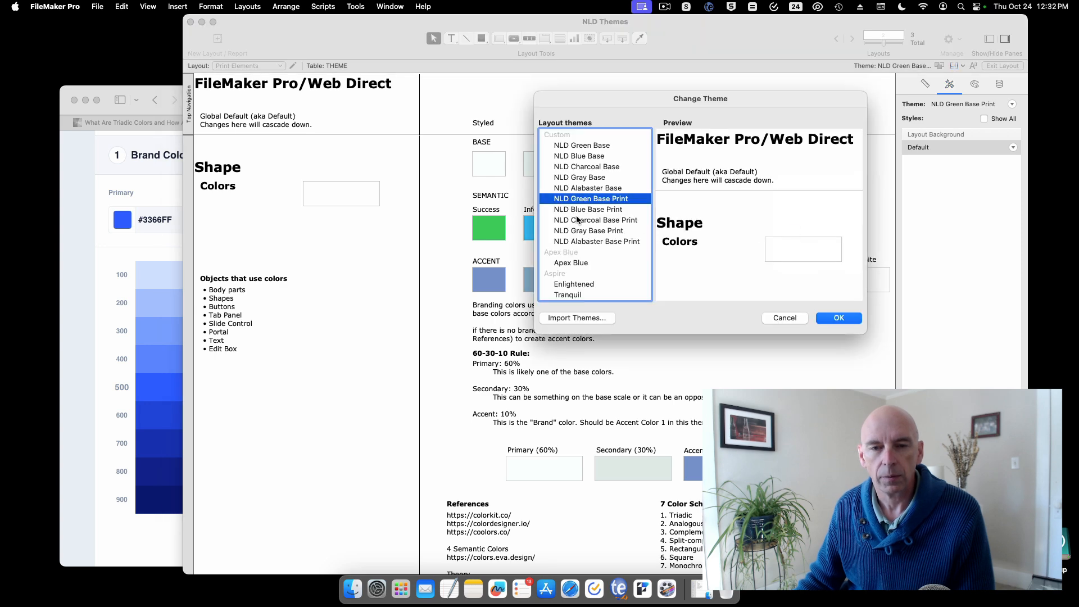
left_click(784, 318)
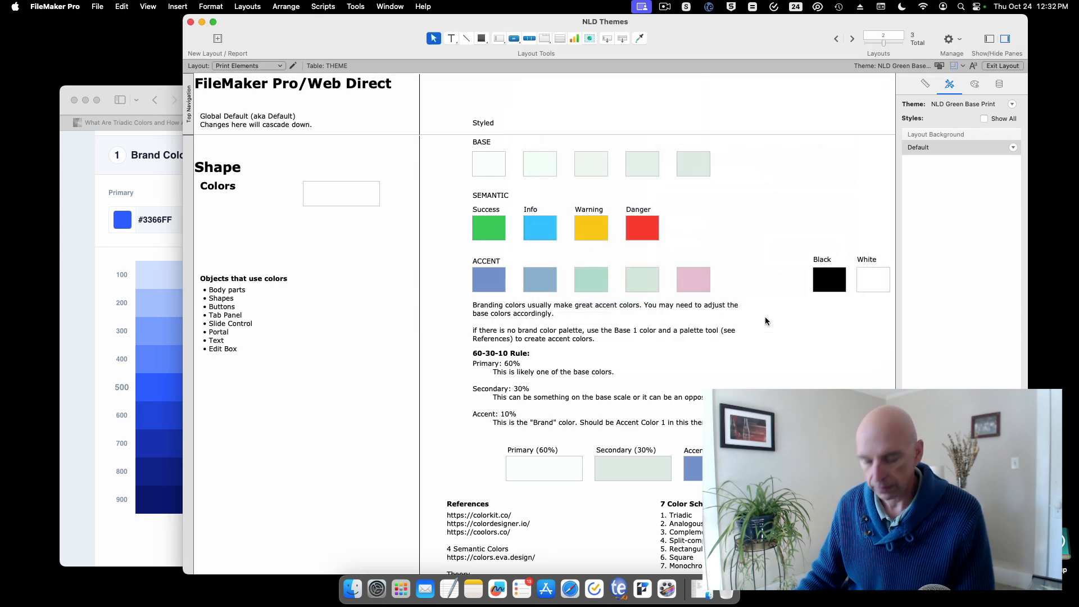
View Print Elements in Browse mode, switch to the Body Parts layout, and open that layout in Layout mode.
key("super+b")
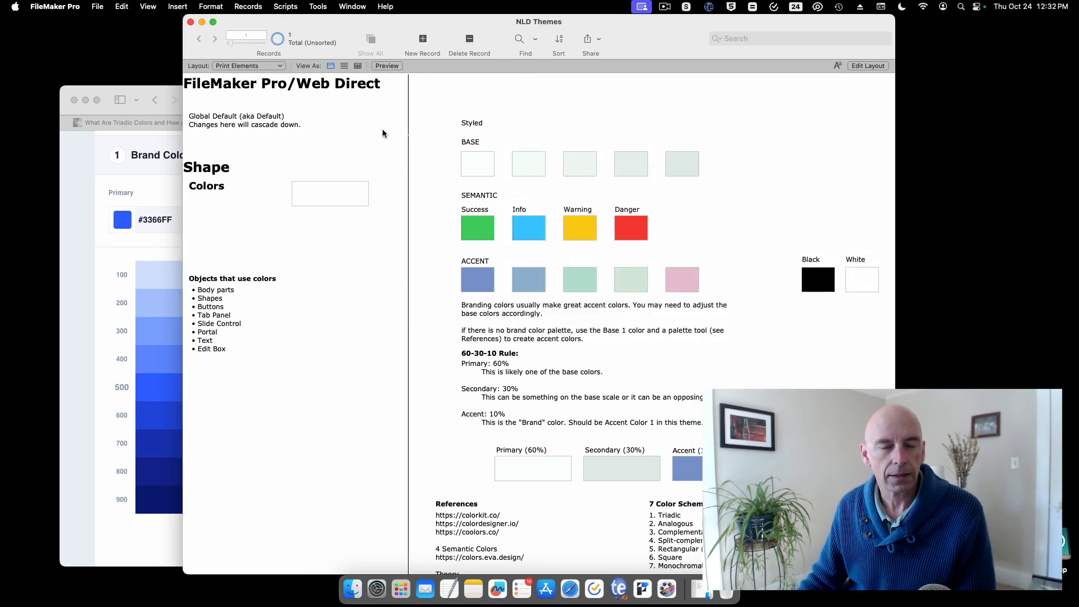
left_click(264, 66)
left_click(262, 78)
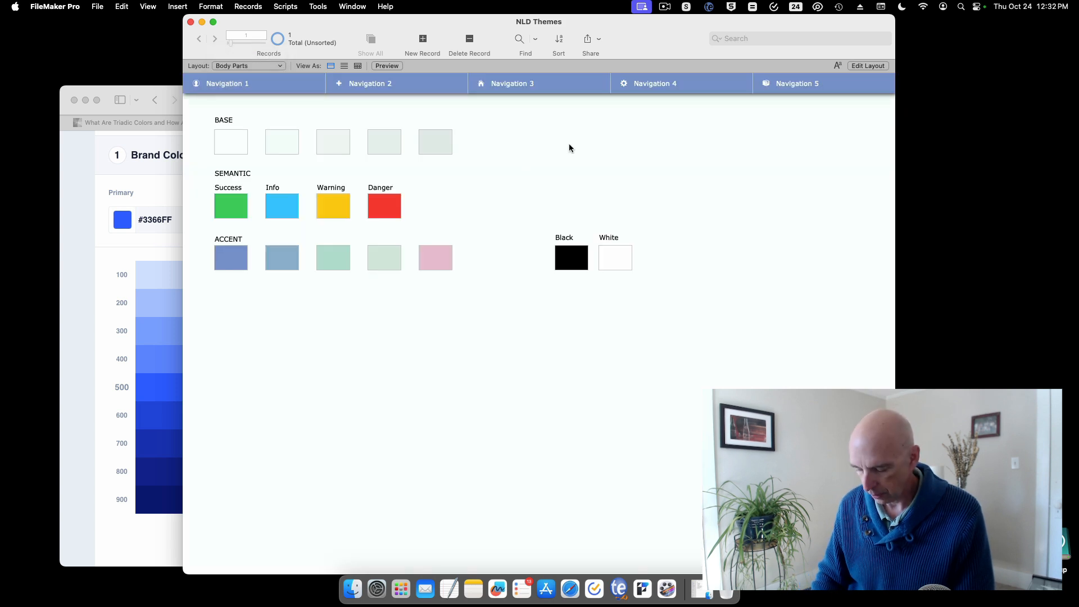
key("super+l")
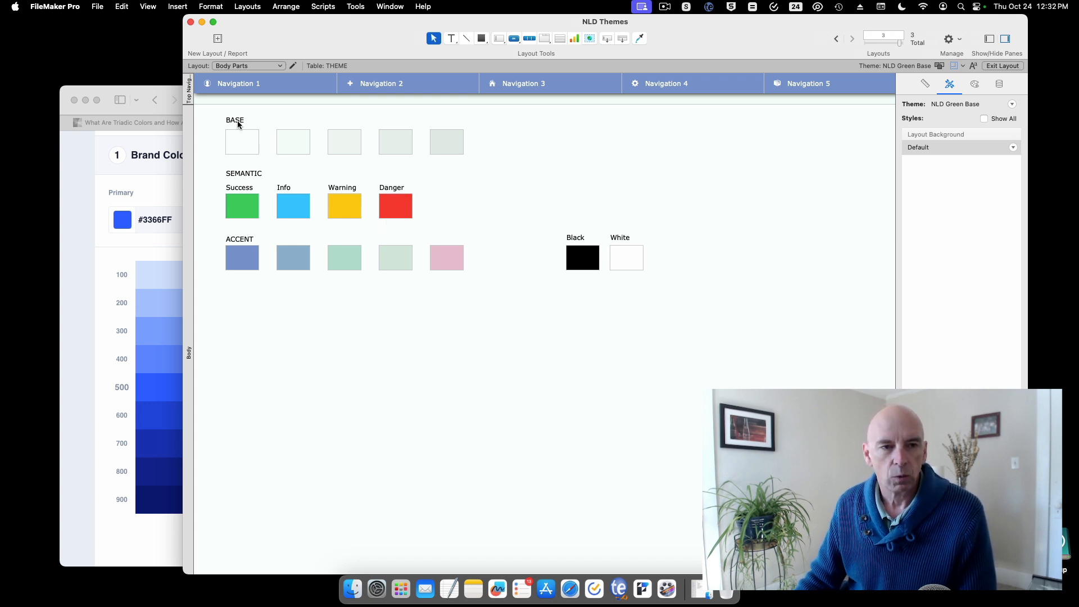
Inspect the part styles assigned to the Top Navigation part and the Body part of the Body Parts layout.
left_click(190, 97)
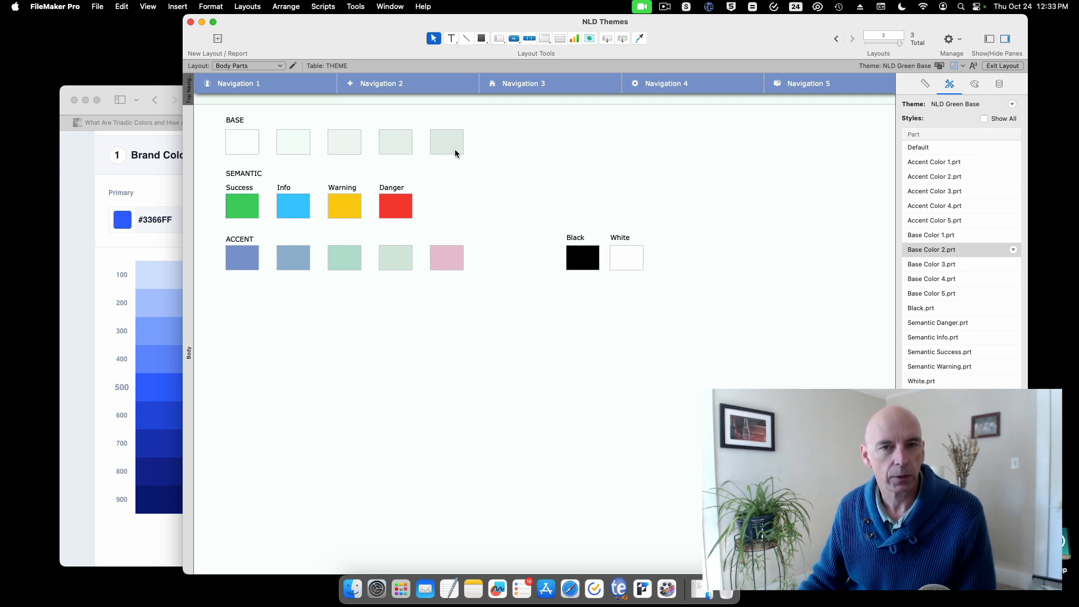
scroll(511, 355, "down", 5)
scroll(509, 354, "up", 5)
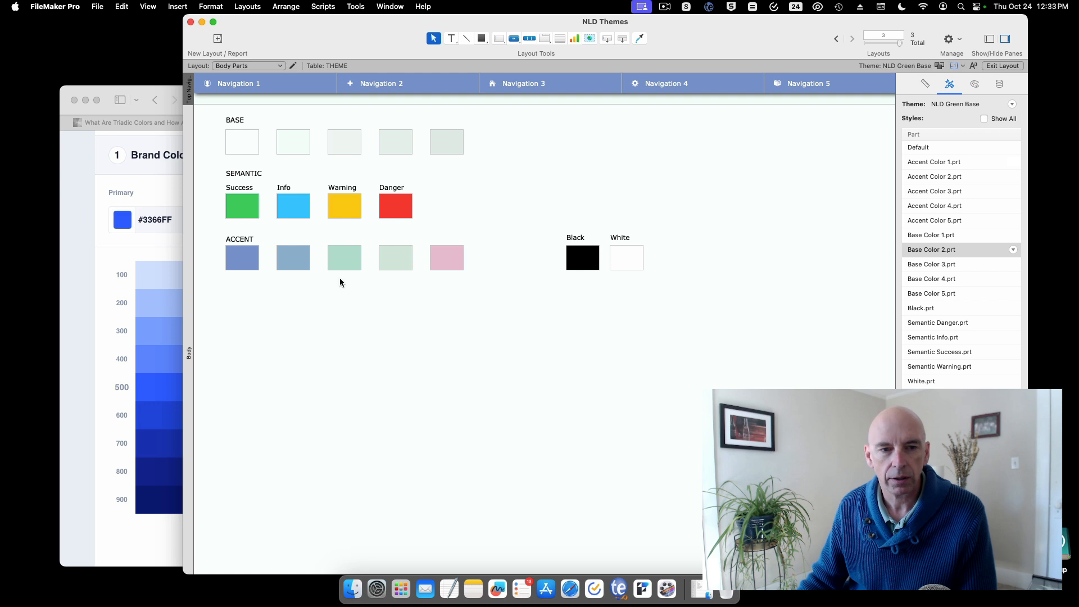
left_click(190, 201)
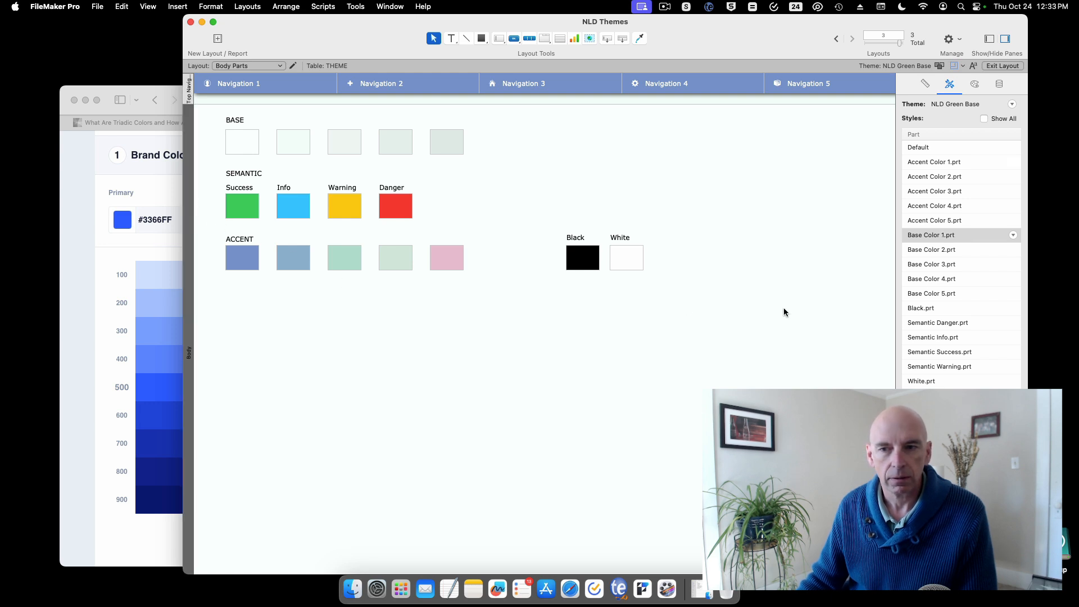